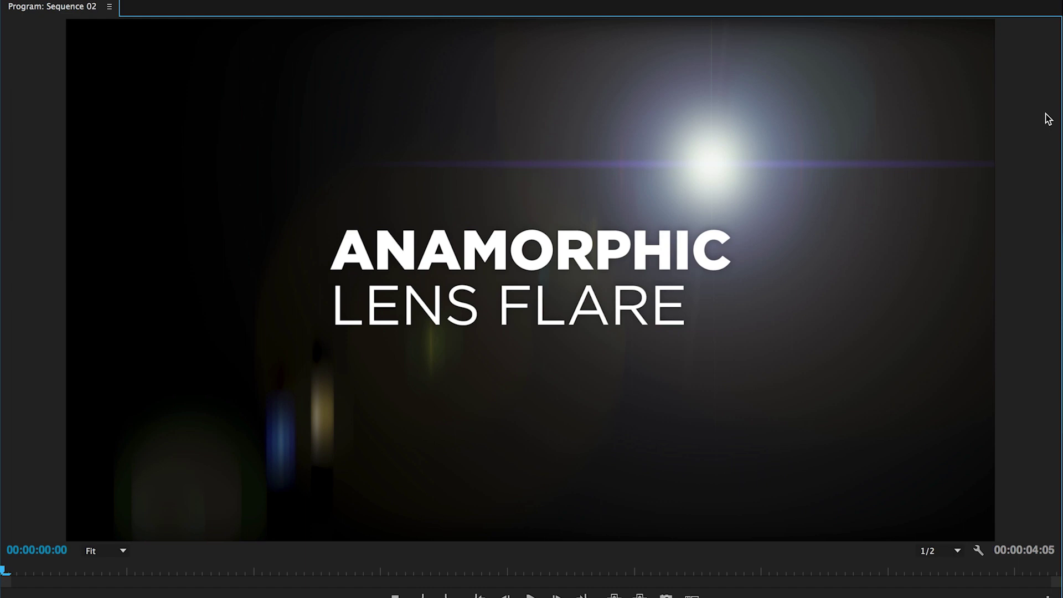
Play the finished flare preview full-screen, then restore the Sequence 02 workspace.
{"action": "key", "text": "space"}
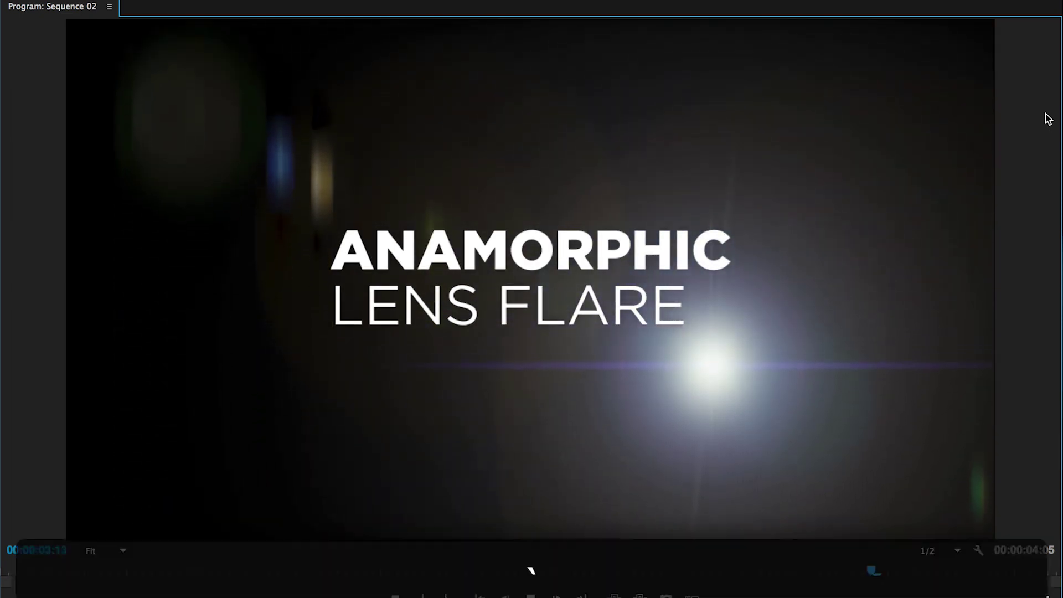
{"action": "key", "text": "grave"}
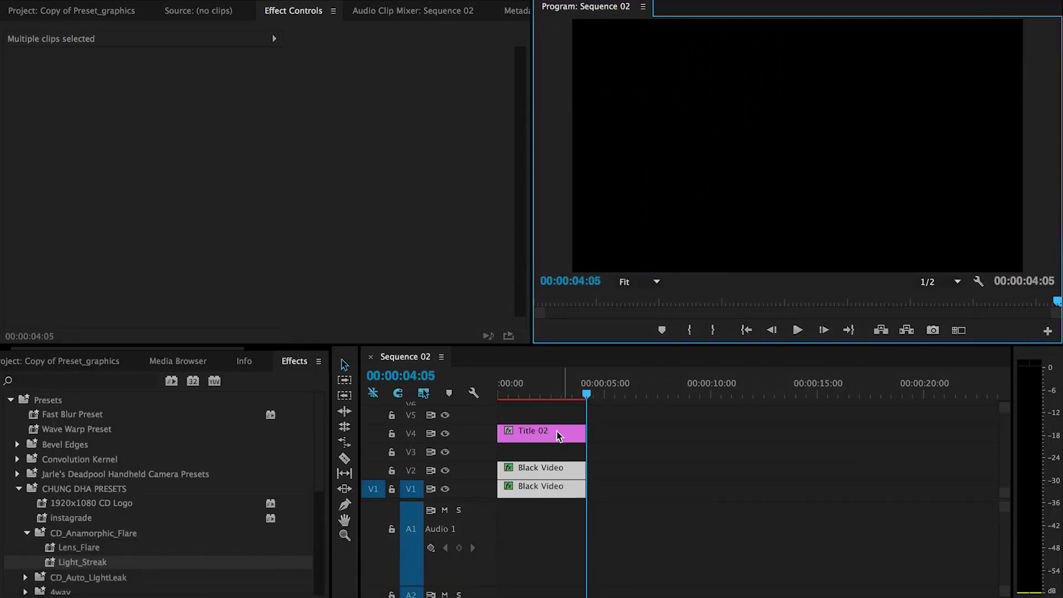
Move the upper Black Video clip to start near 00:00:05 and inspect the Lens_Flare and Light_Streak presets.
{"action": "left_click_drag", "start_coordinate": [545, 394], "coordinate": [556, 394]}
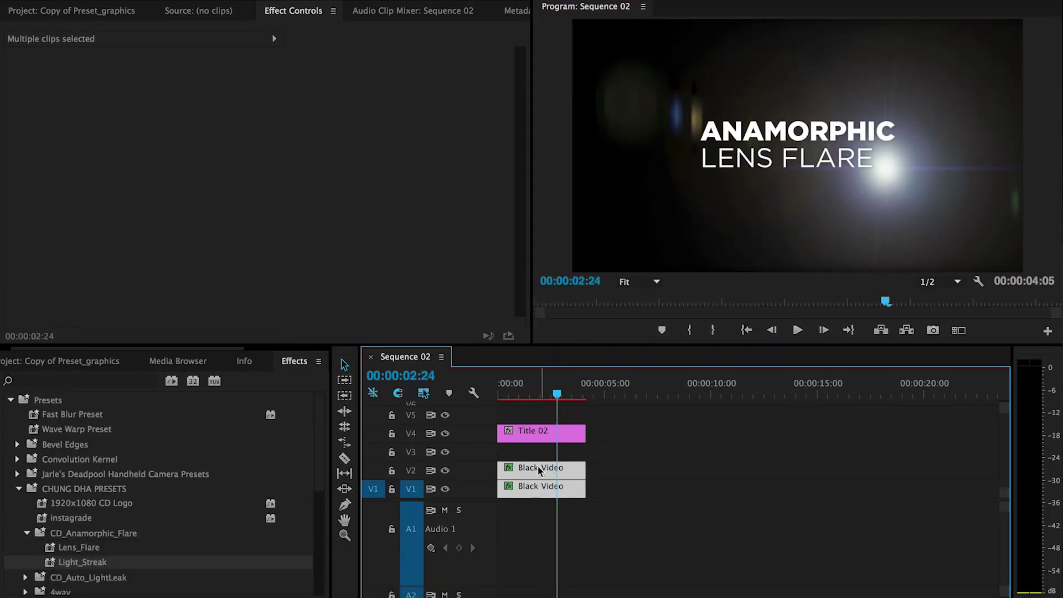
{"action": "left_click_drag", "start_coordinate": [539, 470], "coordinate": [666, 467]}
{"action": "left_click", "coordinate": [588, 468]}
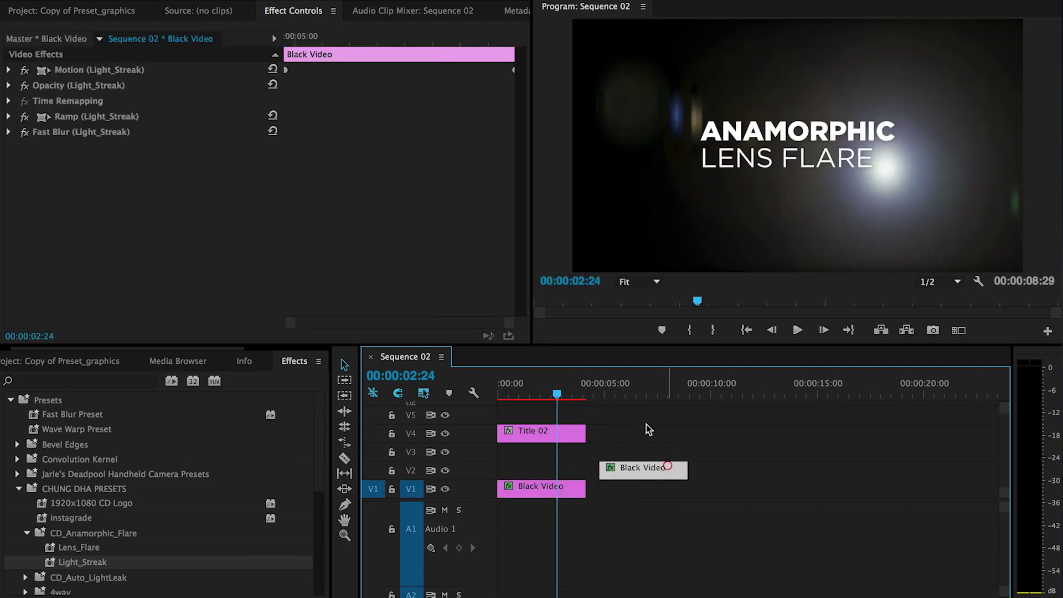
{"action": "mouse_move", "coordinate": [557, 394]}
{"action": "left_mouse_down"}
{"action": "mouse_move", "coordinate": [661, 391]}
{"action": "mouse_move", "coordinate": [503, 390]}
{"action": "mouse_move", "coordinate": [558, 398]}
{"action": "left_mouse_up"}
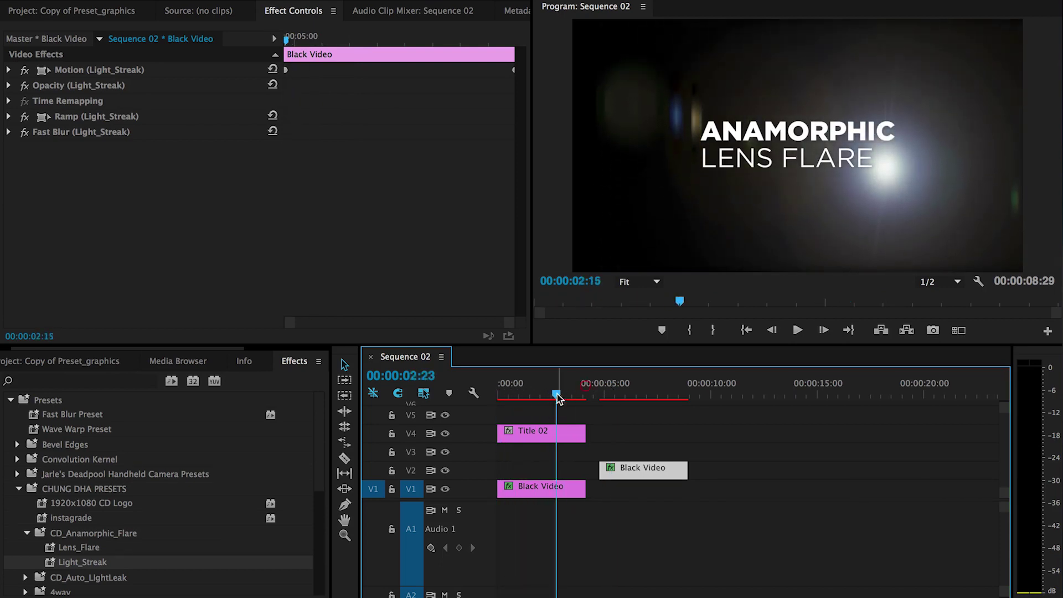
{"action": "left_click", "coordinate": [82, 549]}
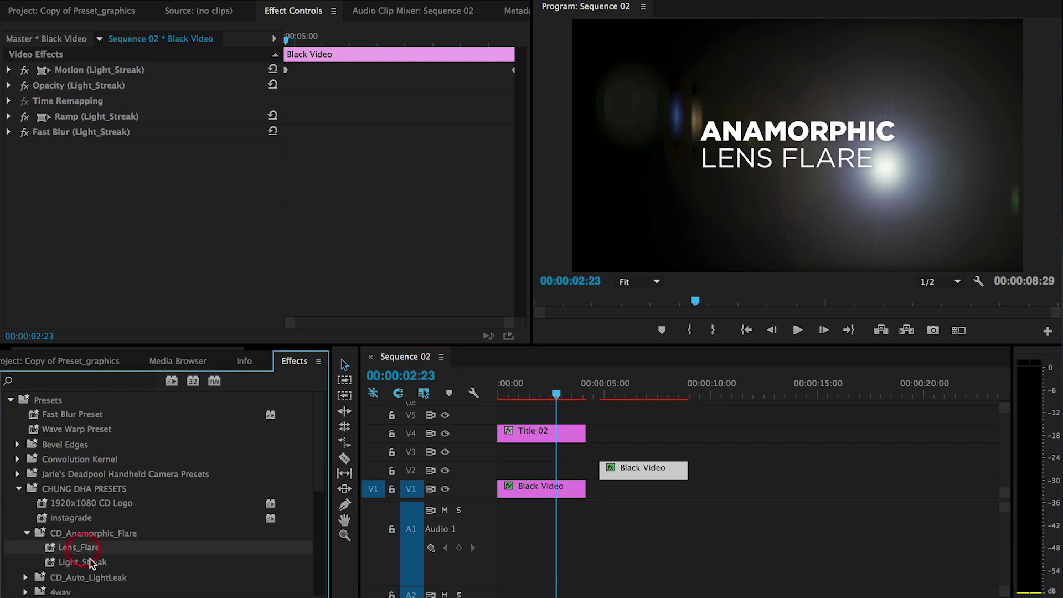
{"action": "left_click", "coordinate": [93, 562]}
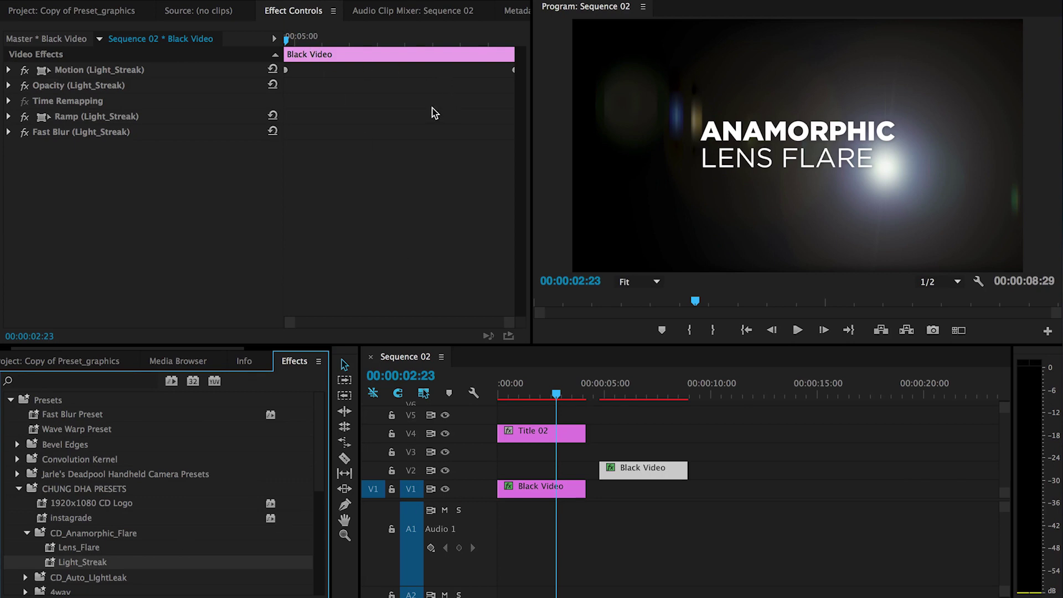
Review the Light_Streak Motion settings and the lower clip's Lens Flare settings.
{"action": "left_click", "coordinate": [9, 69]}
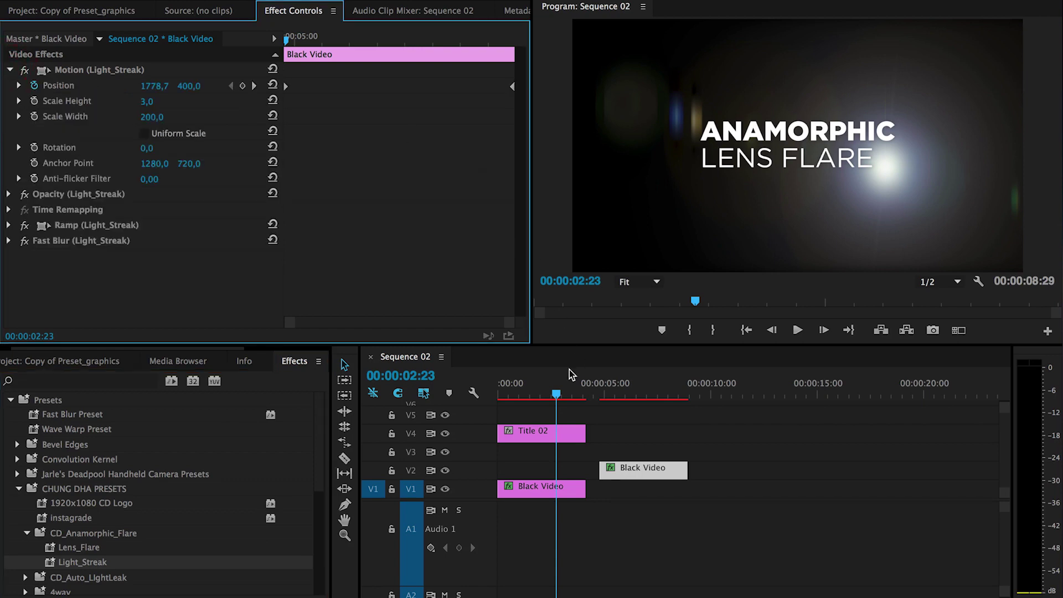
{"action": "left_click", "coordinate": [553, 487]}
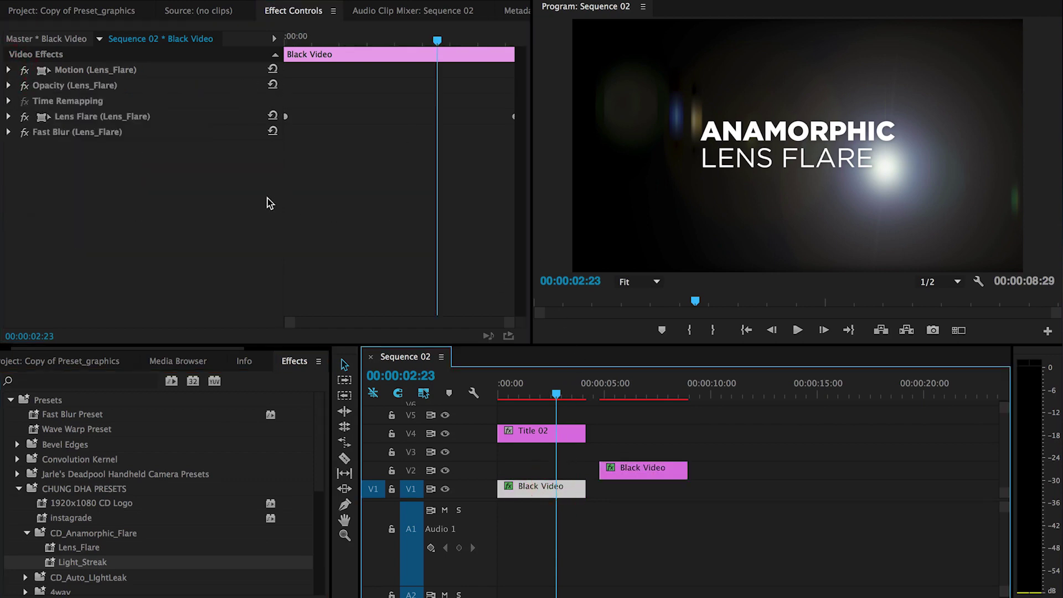
{"action": "left_click", "coordinate": [8, 117]}
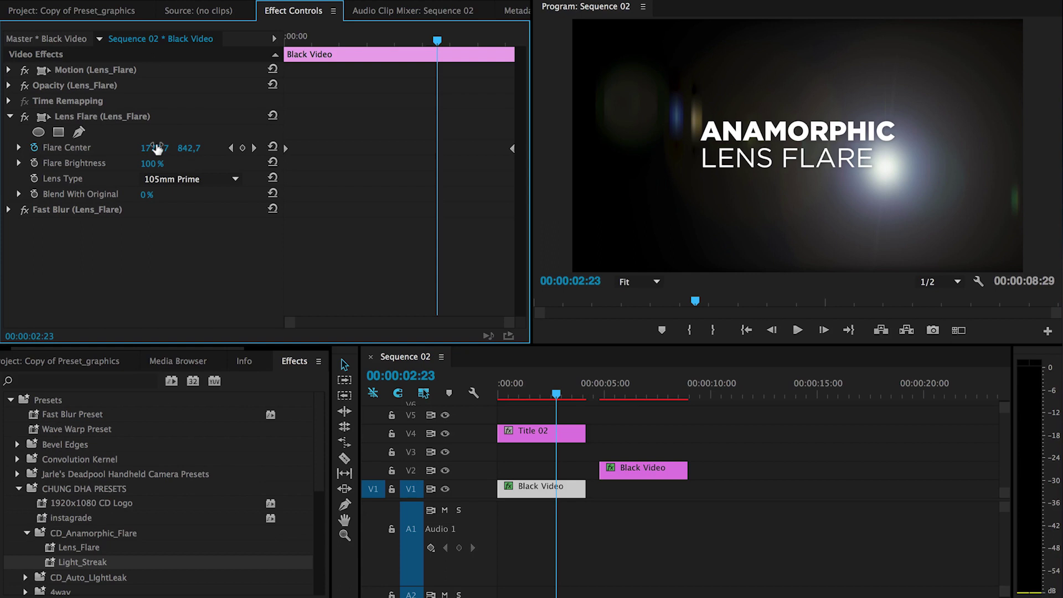
Move the playhead to 00:00:06:20 with the upper Light_Streak clip selected.
{"action": "left_click", "coordinate": [642, 469]}
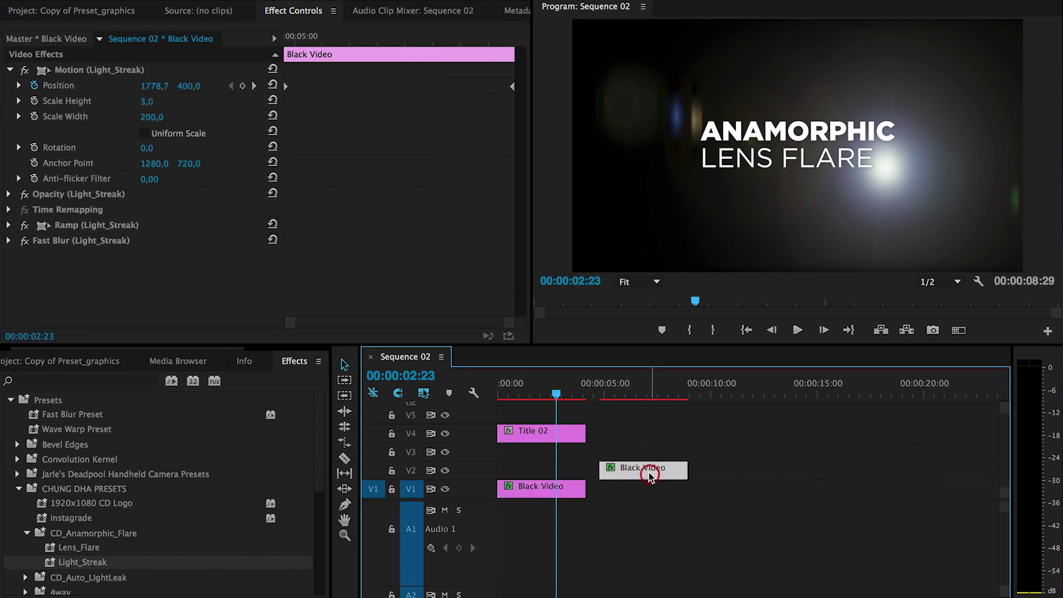
{"action": "left_click", "coordinate": [641, 395]}
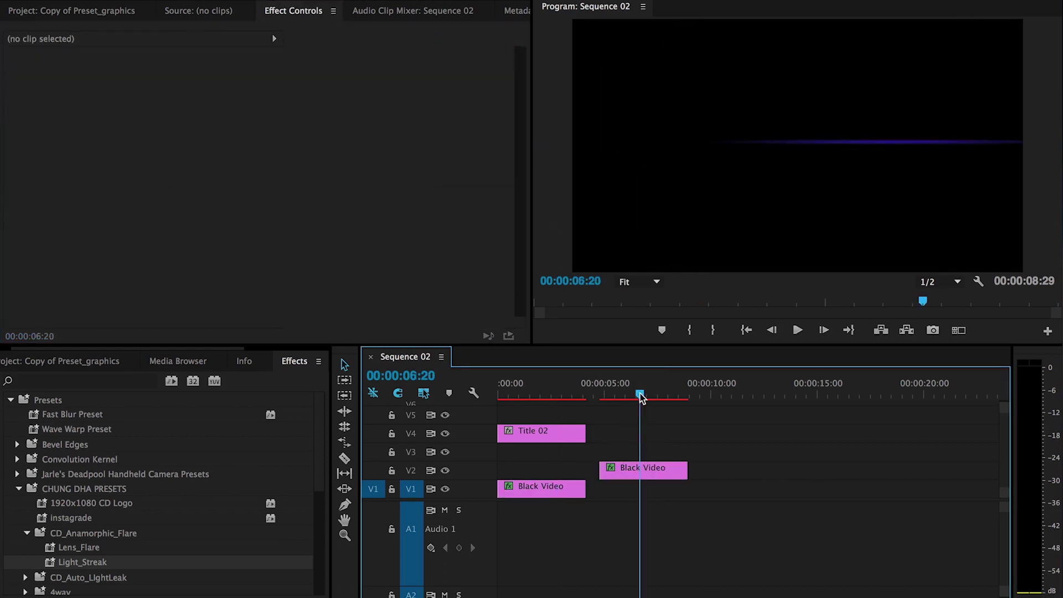
{"action": "left_click", "coordinate": [657, 467]}
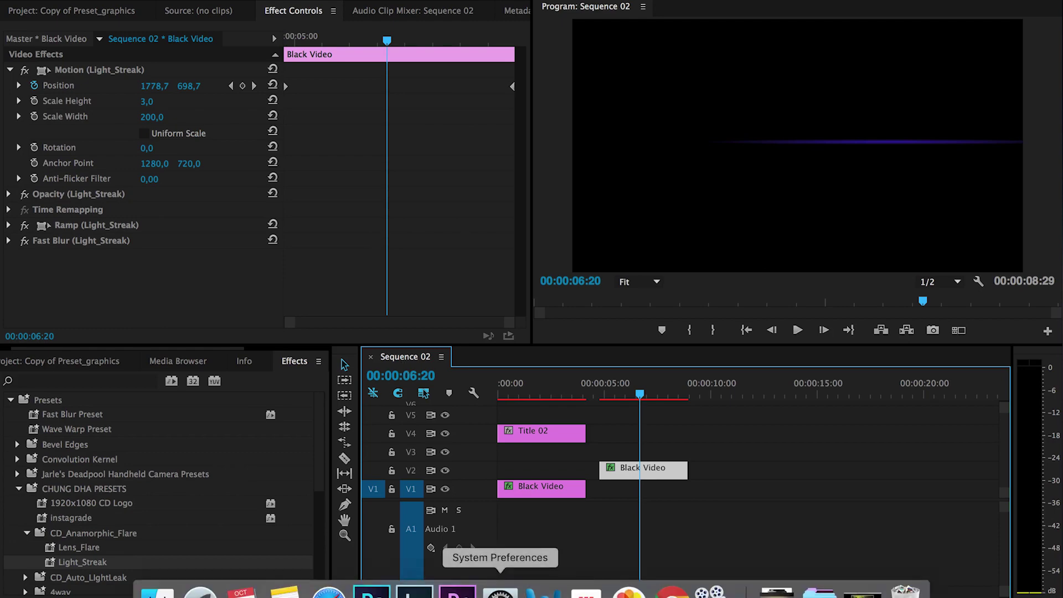
{"action": "left_click", "coordinate": [645, 579]}
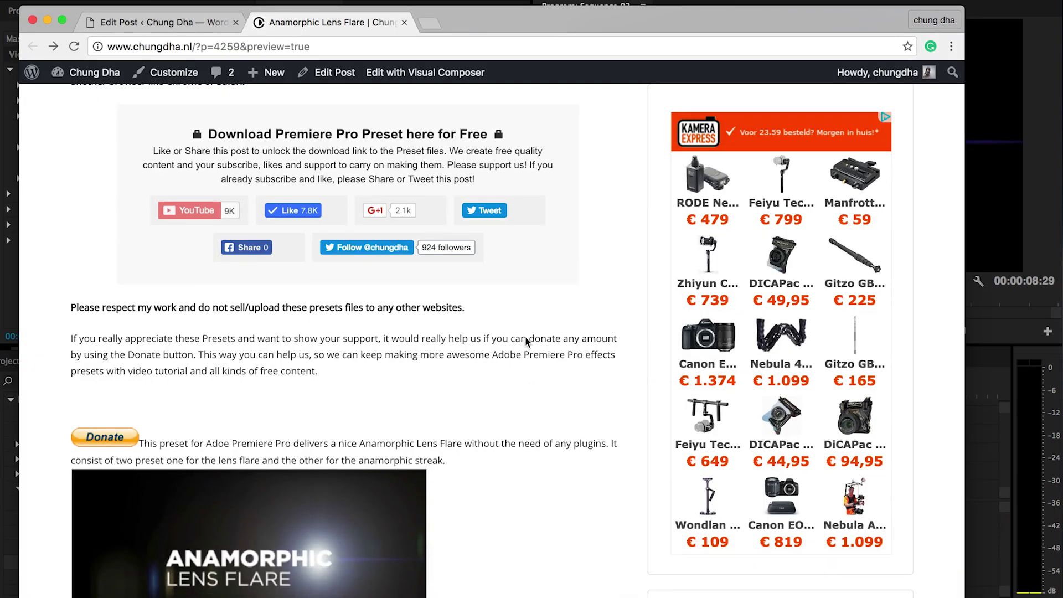
{"action": "scroll", "coordinate": [525, 336], "scroll_direction": "up", "scroll_amount": 5}
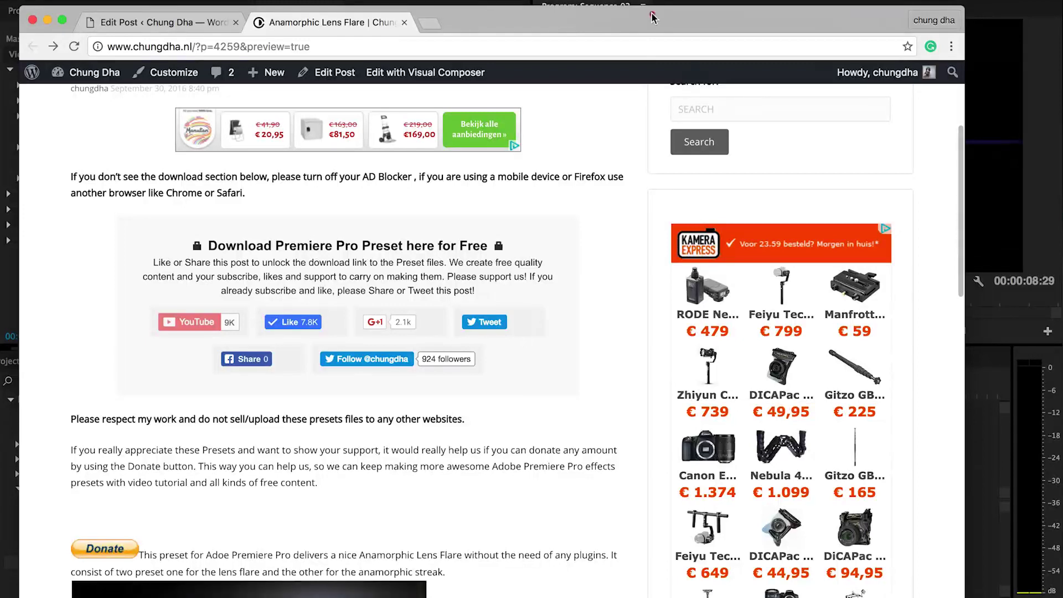
{"action": "left_click_drag", "start_coordinate": [659, 6], "coordinate": [722, 0]}
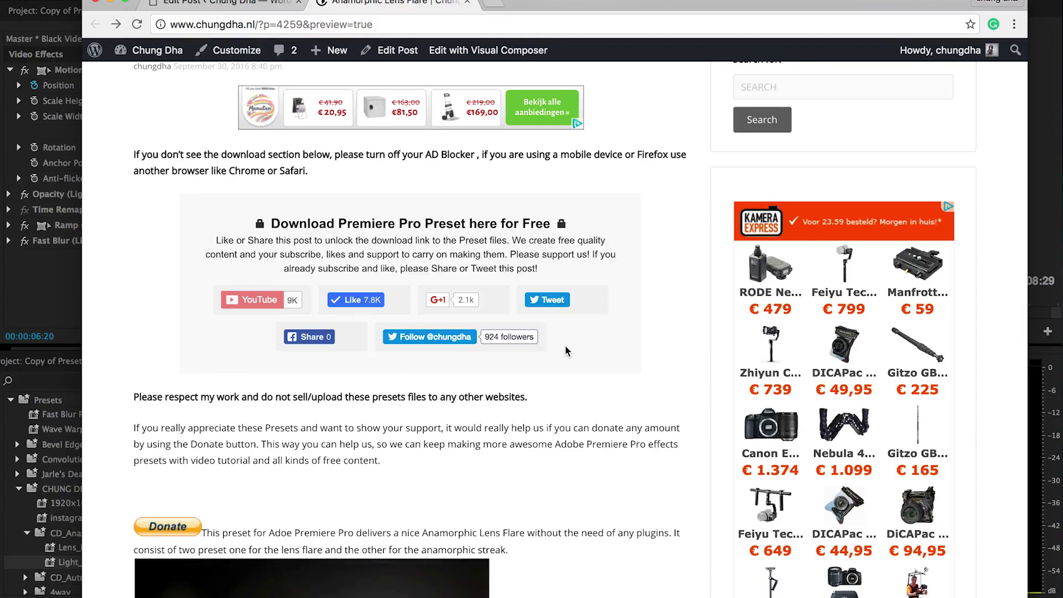
{"action": "scroll", "coordinate": [565, 346], "scroll_direction": "down", "scroll_amount": 1}
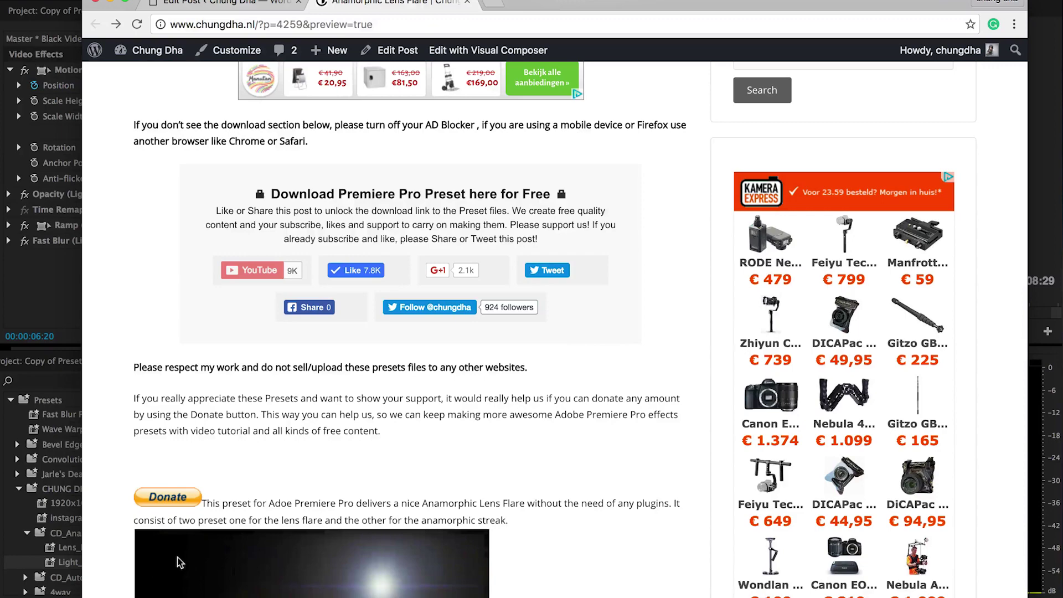
{"action": "scroll", "coordinate": [237, 523], "scroll_direction": "down", "scroll_amount": 1}
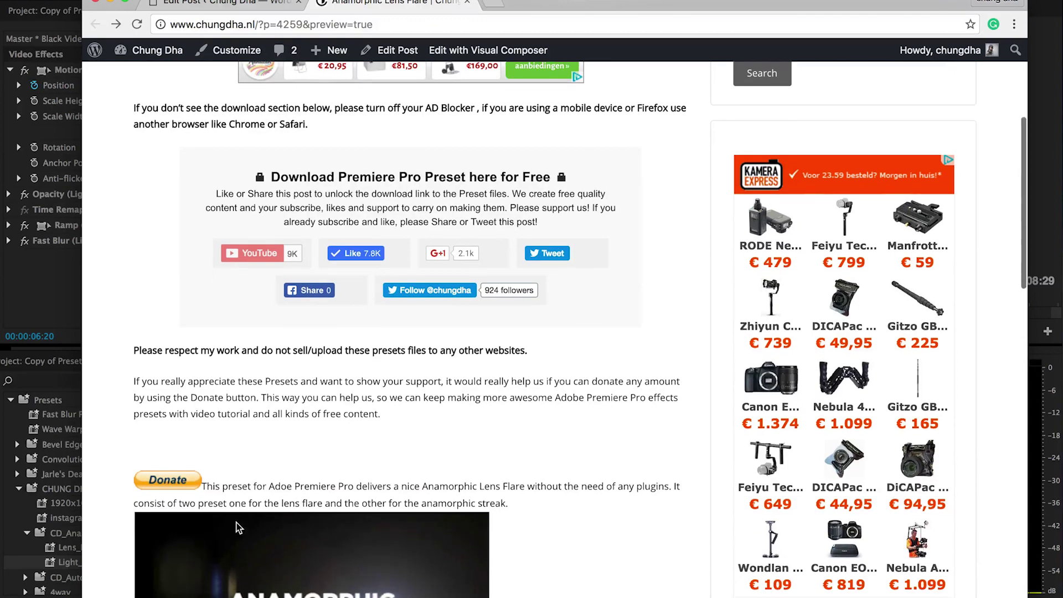
{"action": "scroll", "coordinate": [237, 522], "scroll_direction": "up", "scroll_amount": 6}
{"action": "scroll", "coordinate": [237, 523], "scroll_direction": "down", "scroll_amount": 7}
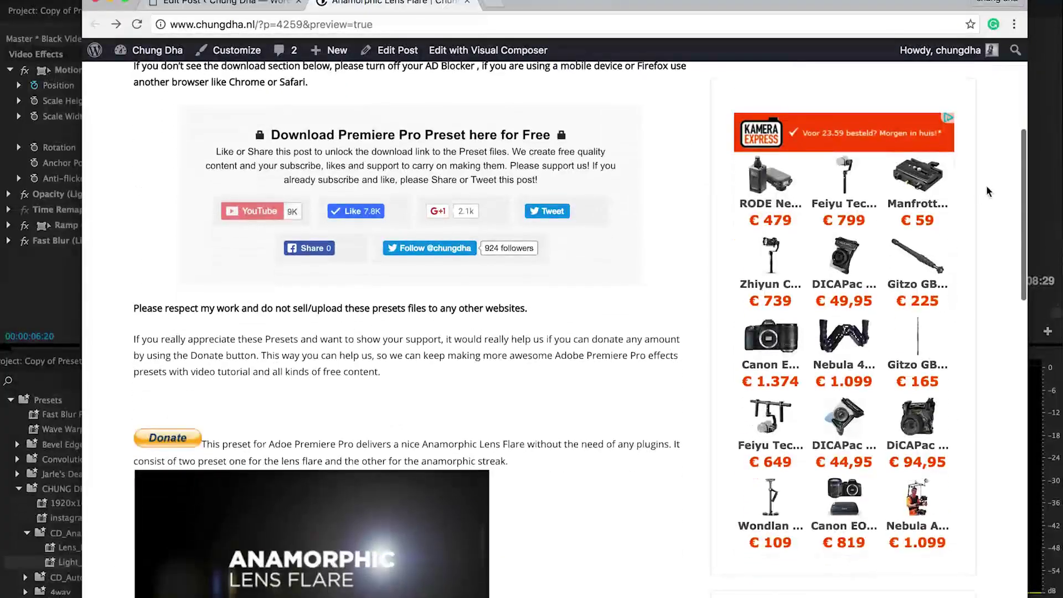
{"action": "key", "text": "super+Tab"}
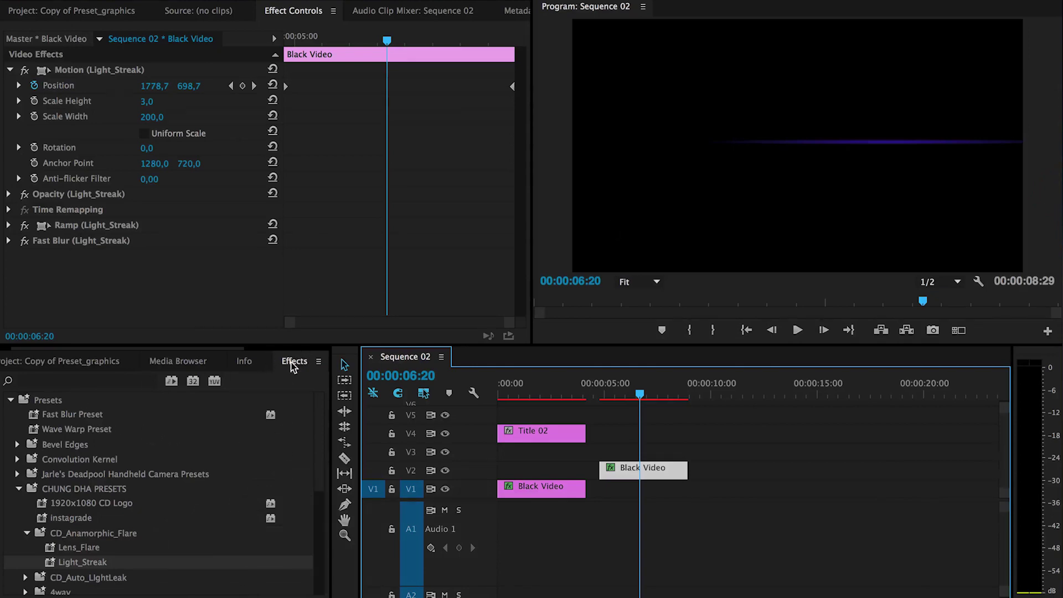
{"action": "right_click", "coordinate": [46, 407]}
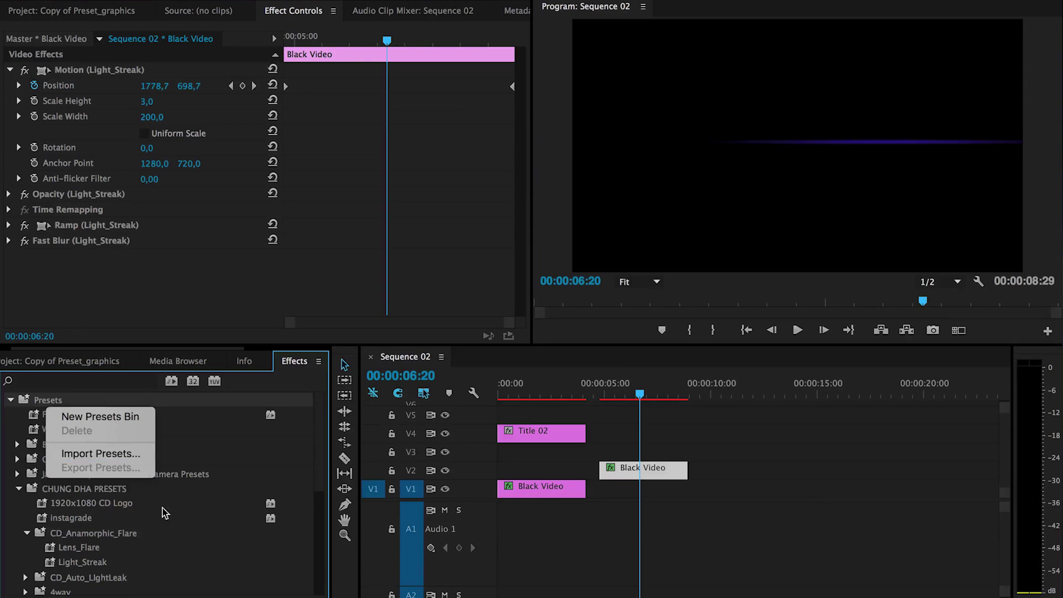
{"action": "left_click", "coordinate": [141, 527]}
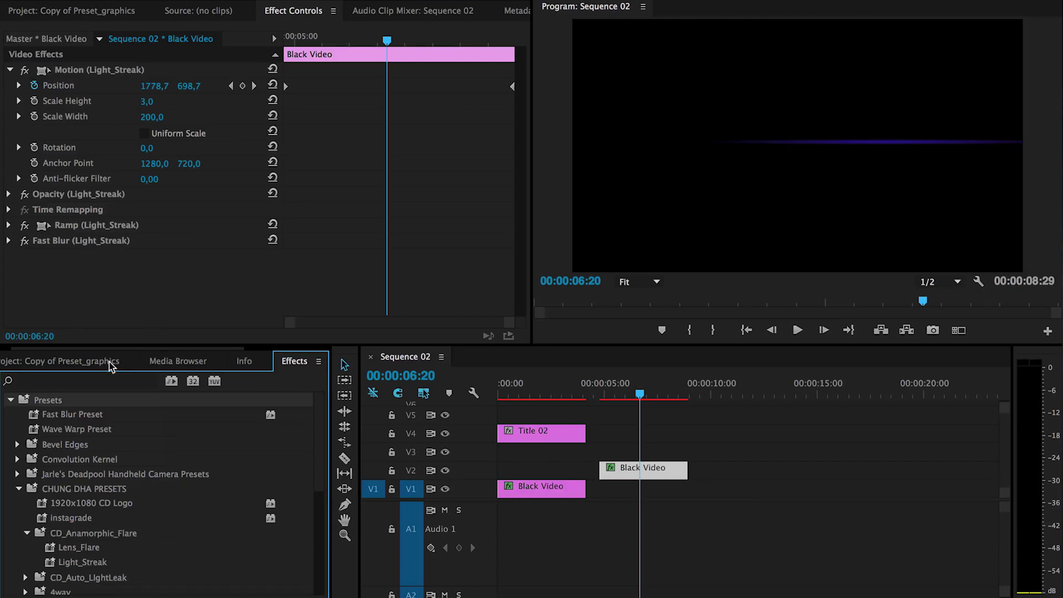
Browse the project bin's new item options without creating anything.
{"action": "left_click", "coordinate": [95, 364]}
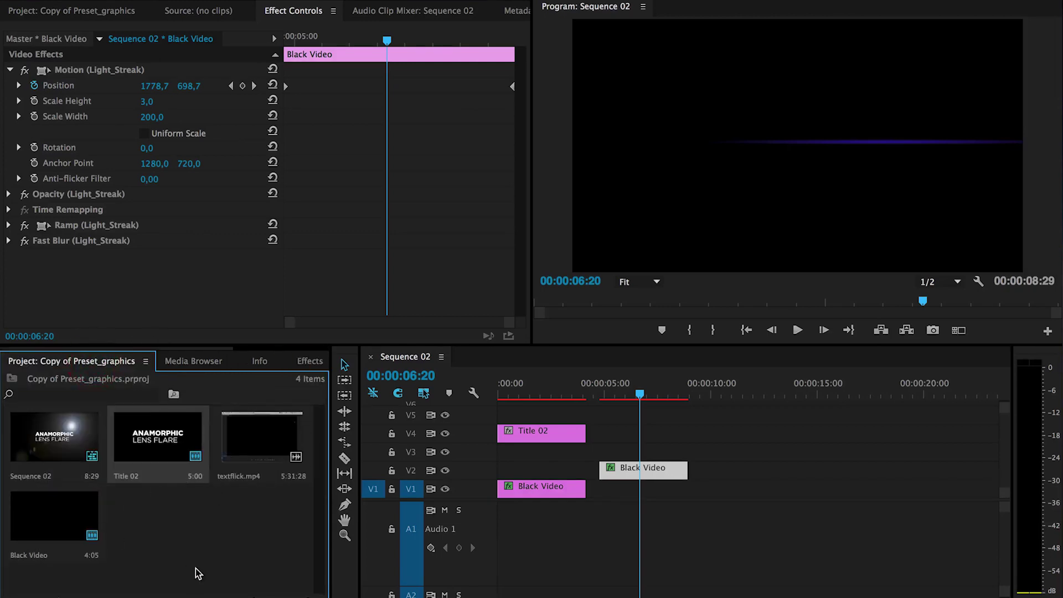
{"action": "right_click", "coordinate": [173, 507]}
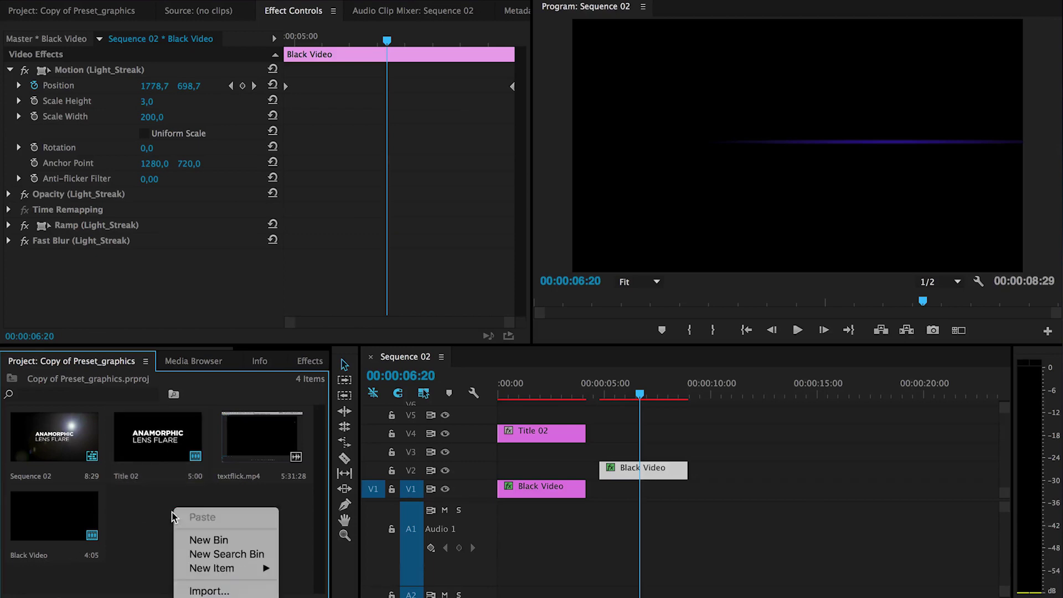
{"action": "mouse_move", "coordinate": [233, 570]}
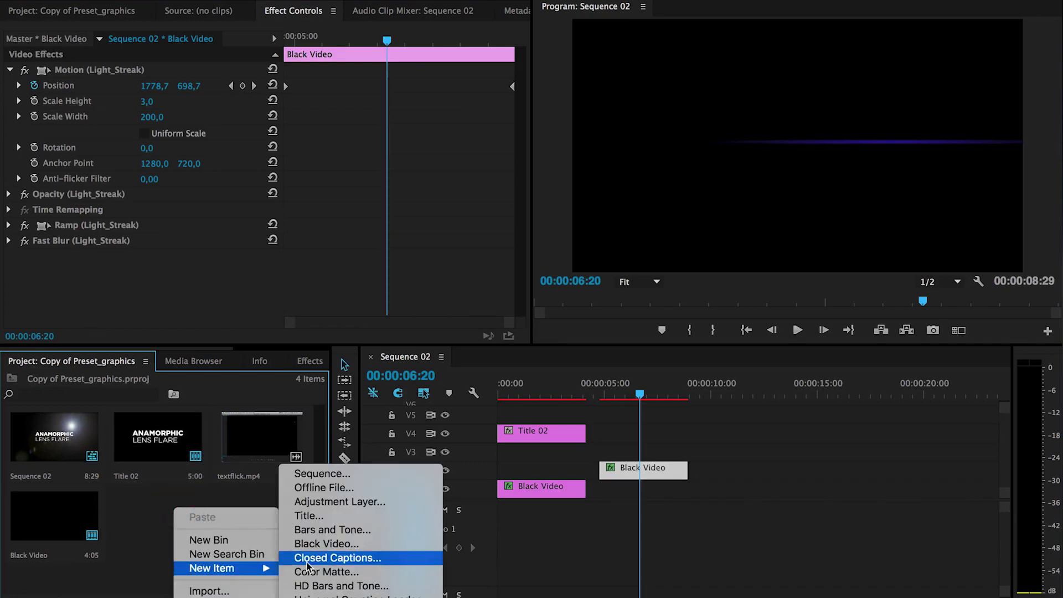
{"action": "left_click", "coordinate": [173, 490]}
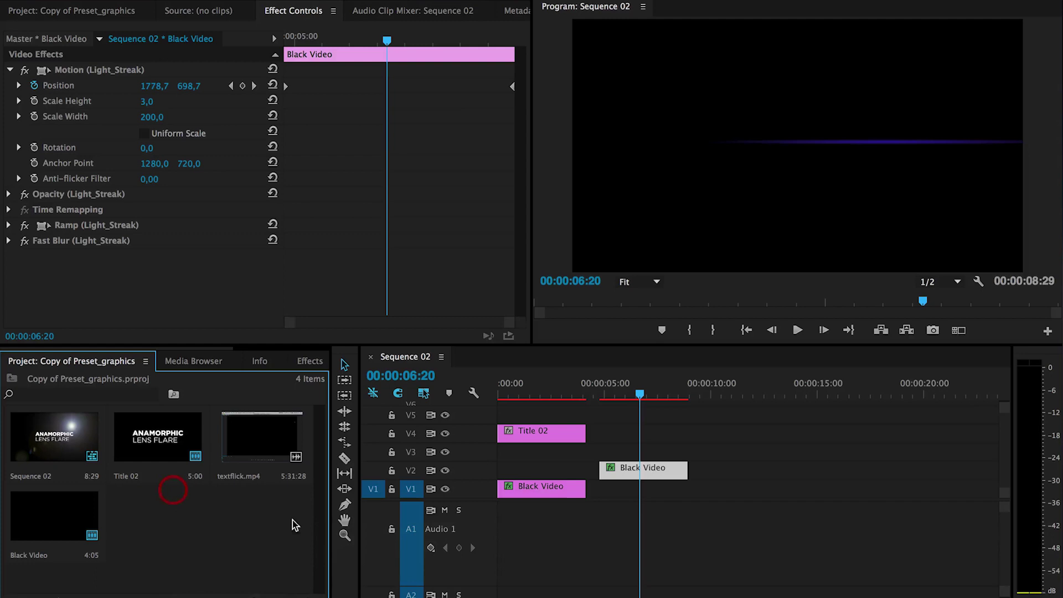
{"action": "left_click", "coordinate": [299, 596]}
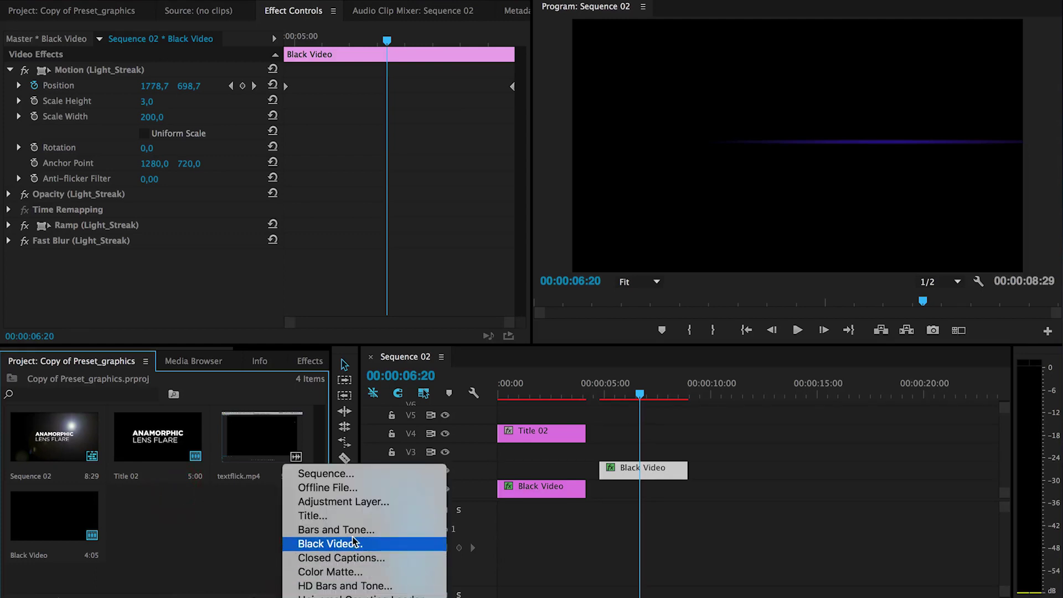
{"action": "left_click", "coordinate": [198, 526]}
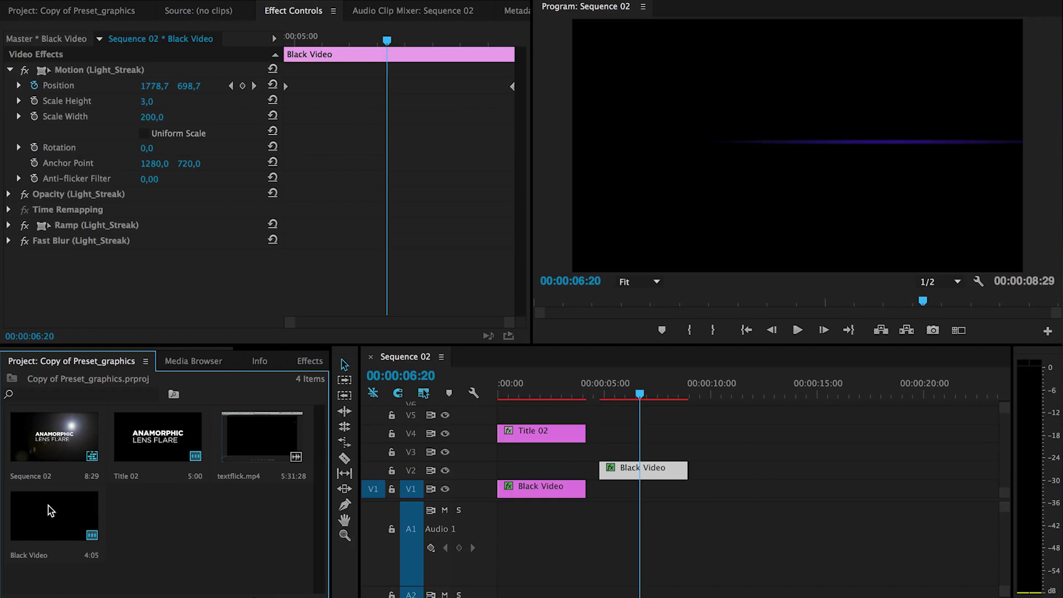
Place Black Video on V1, delete Title 02 and the old clips, and move the remaining clip to the start.
{"action": "left_click_drag", "start_coordinate": [48, 506], "coordinate": [712, 480]}
{"action": "left_click_drag", "start_coordinate": [650, 446], "coordinate": [541, 495]}
{"action": "left_click", "coordinate": [637, 430]}
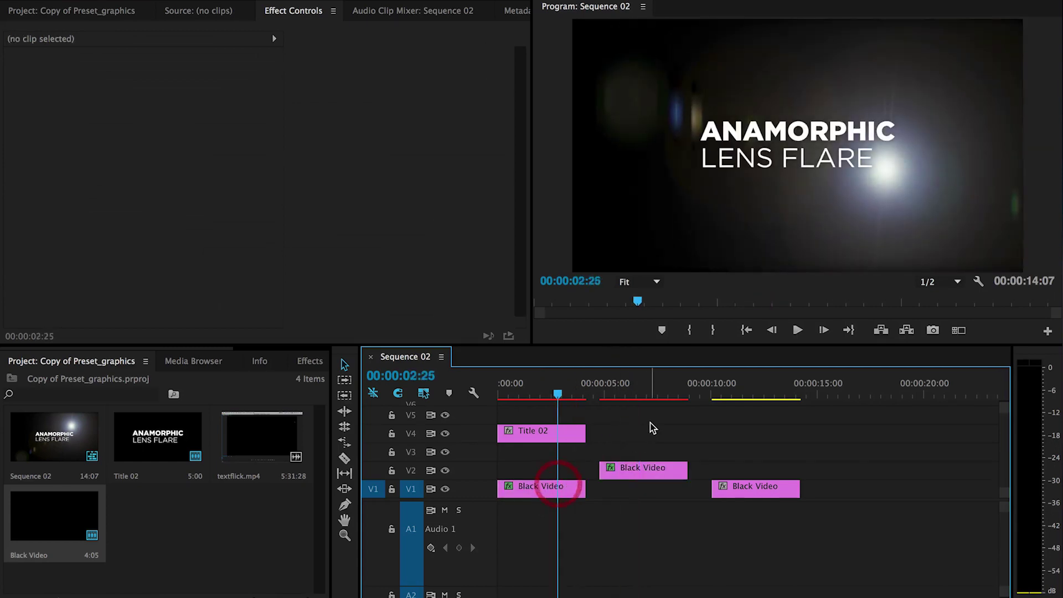
{"action": "left_click_drag", "start_coordinate": [652, 426], "coordinate": [541, 495]}
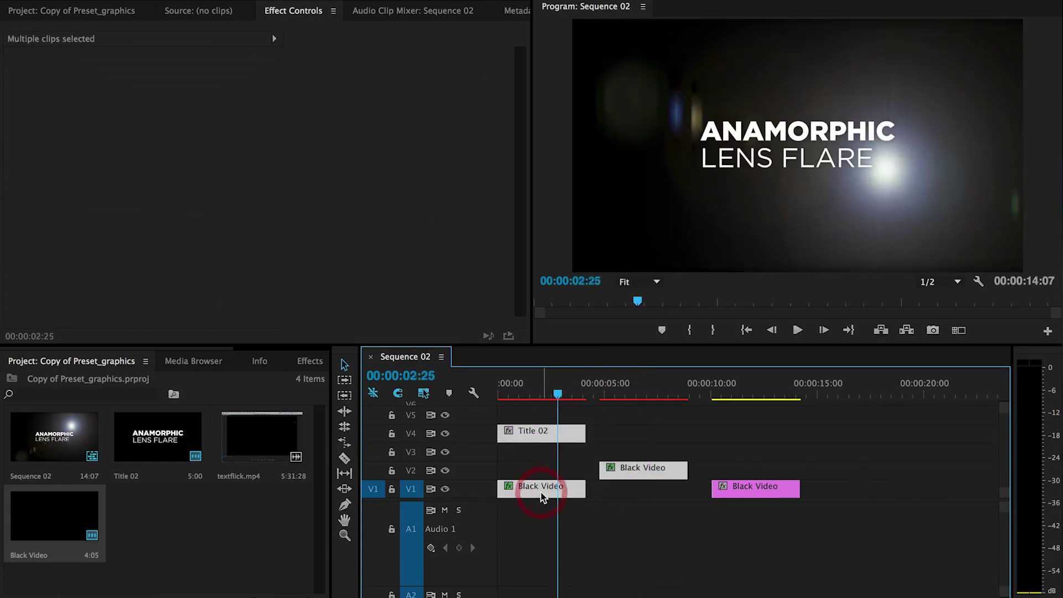
{"action": "key", "text": "BackSpace"}
{"action": "left_click_drag", "start_coordinate": [766, 491], "coordinate": [531, 468]}
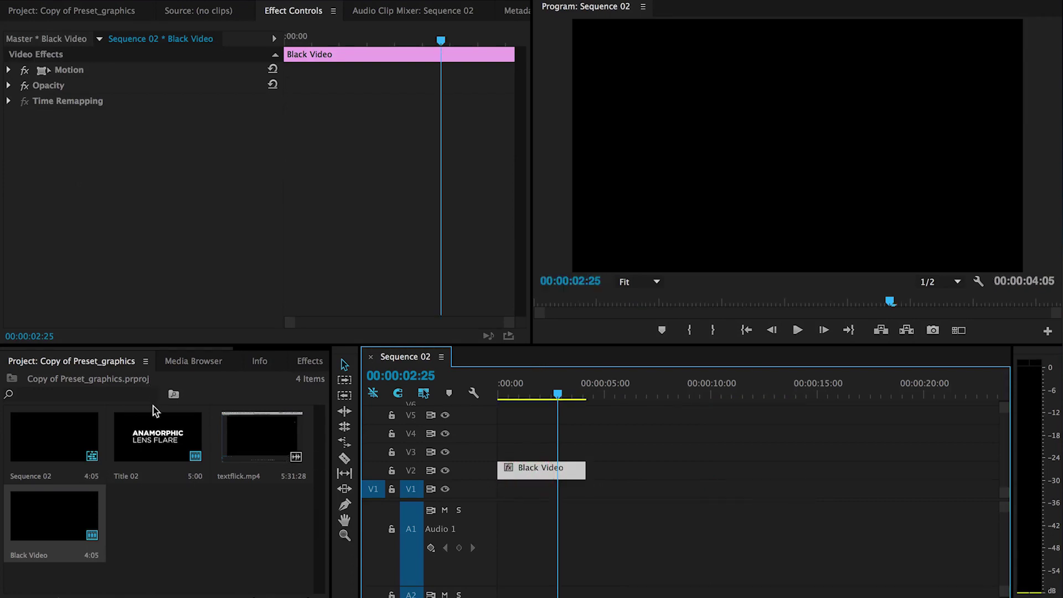
Add a second Black Video clip on V3, applying Lens_Flare to it and Light_Streak to the V2 clip.
{"action": "left_click_drag", "start_coordinate": [69, 517], "coordinate": [482, 451]}
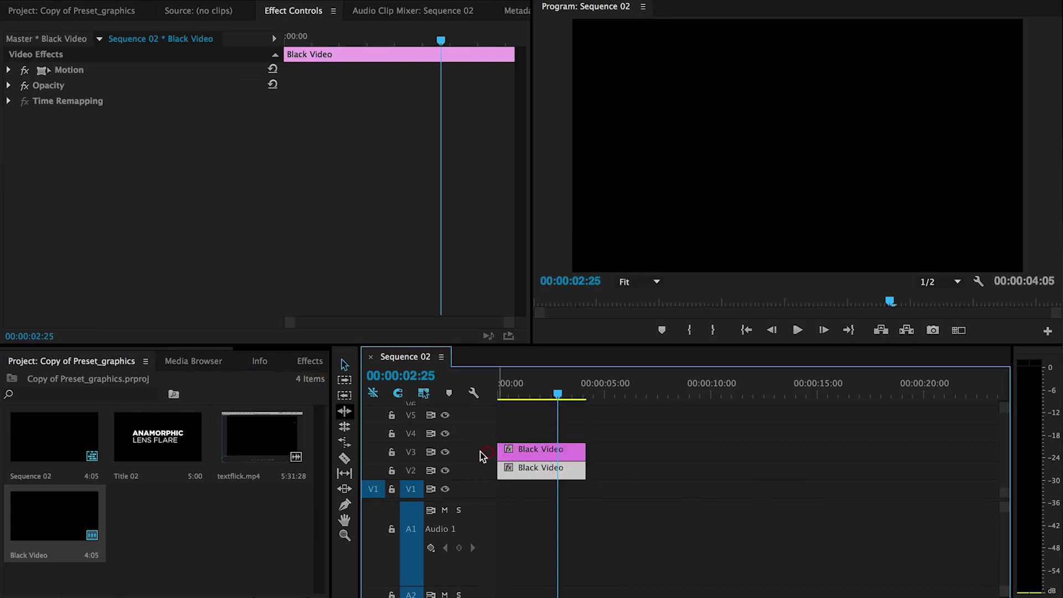
{"action": "left_click", "coordinate": [304, 361]}
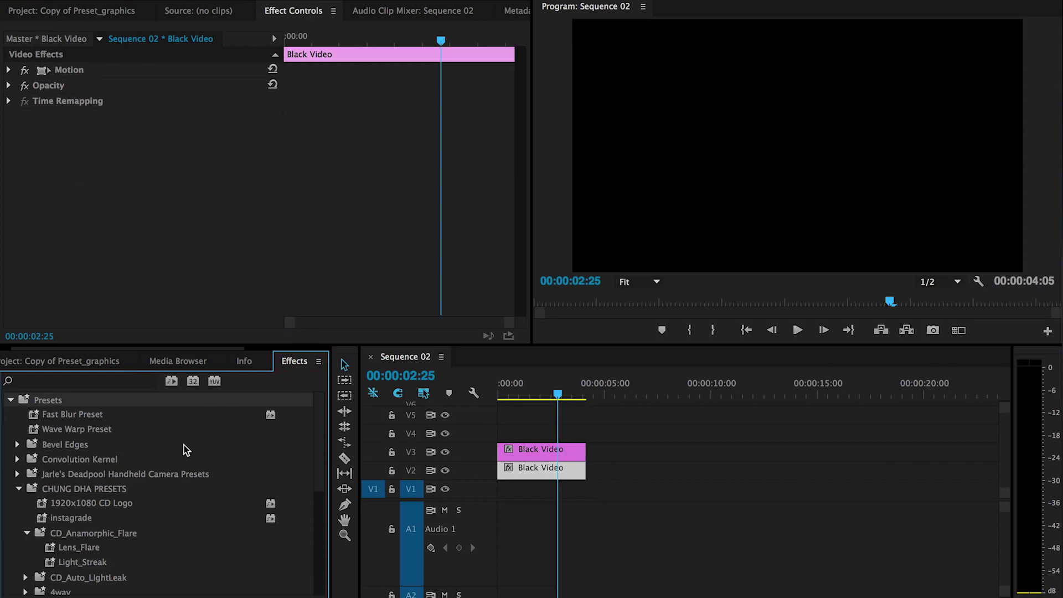
{"action": "scroll", "coordinate": [184, 445], "scroll_direction": "down", "scroll_amount": 3}
{"action": "left_click_drag", "start_coordinate": [89, 458], "coordinate": [502, 454]}
{"action": "left_click_drag", "start_coordinate": [70, 473], "coordinate": [520, 470]}
{"action": "left_click_drag", "start_coordinate": [558, 394], "coordinate": [526, 396]}
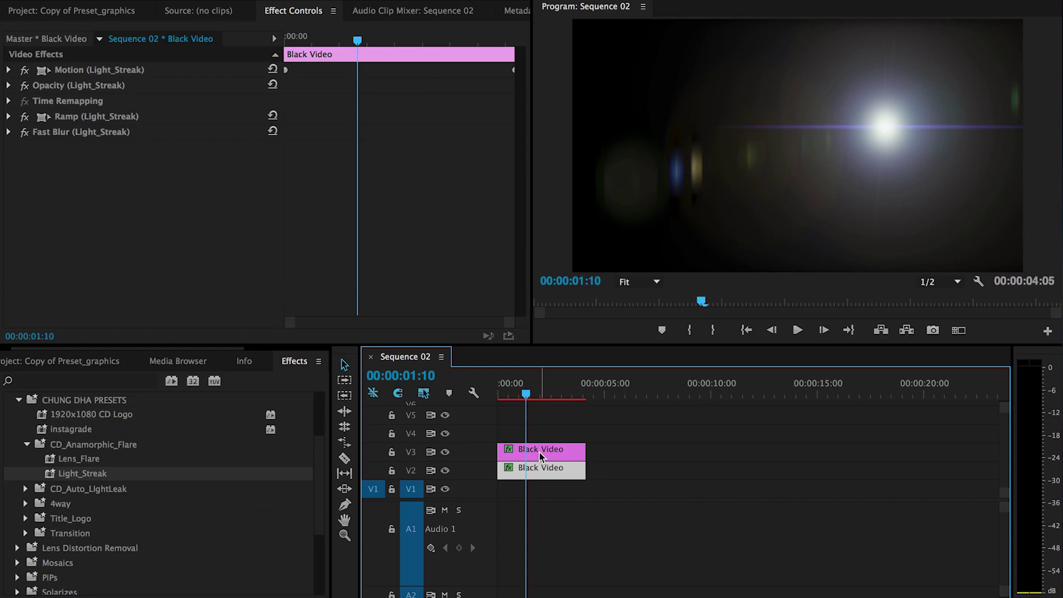
Remove the Flare Center keyframes from the lens-flare clip's Lens Flare effect.
{"action": "left_click", "coordinate": [540, 468]}
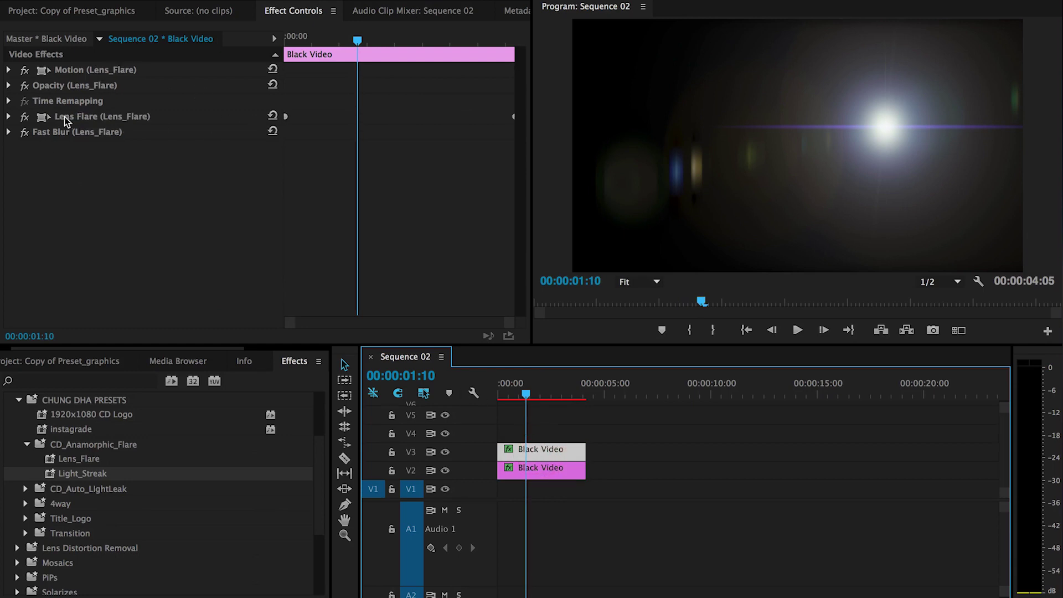
{"action": "left_click", "coordinate": [9, 117]}
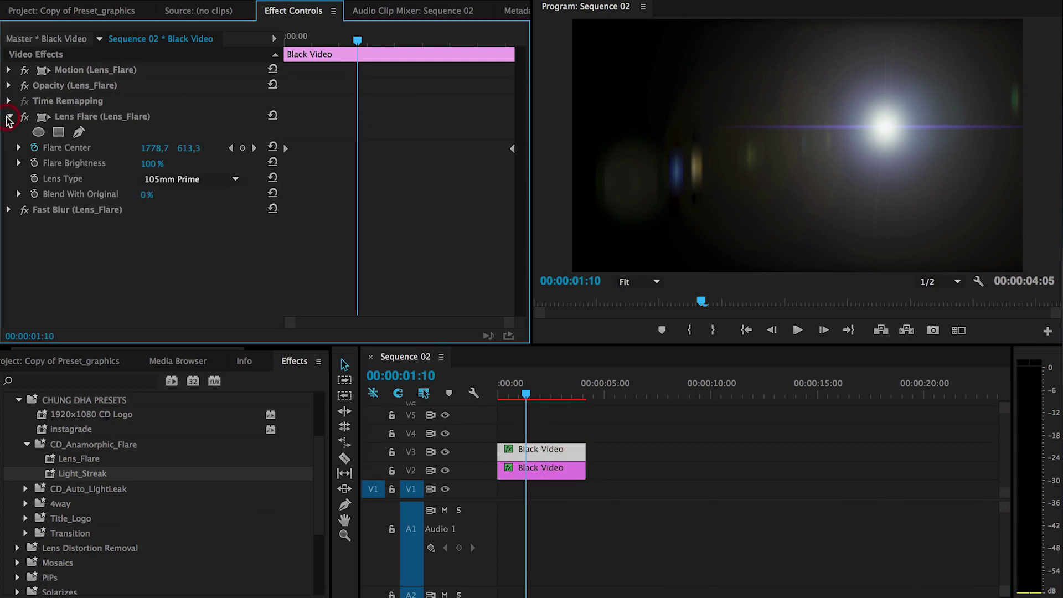
{"action": "left_click", "coordinate": [34, 149]}
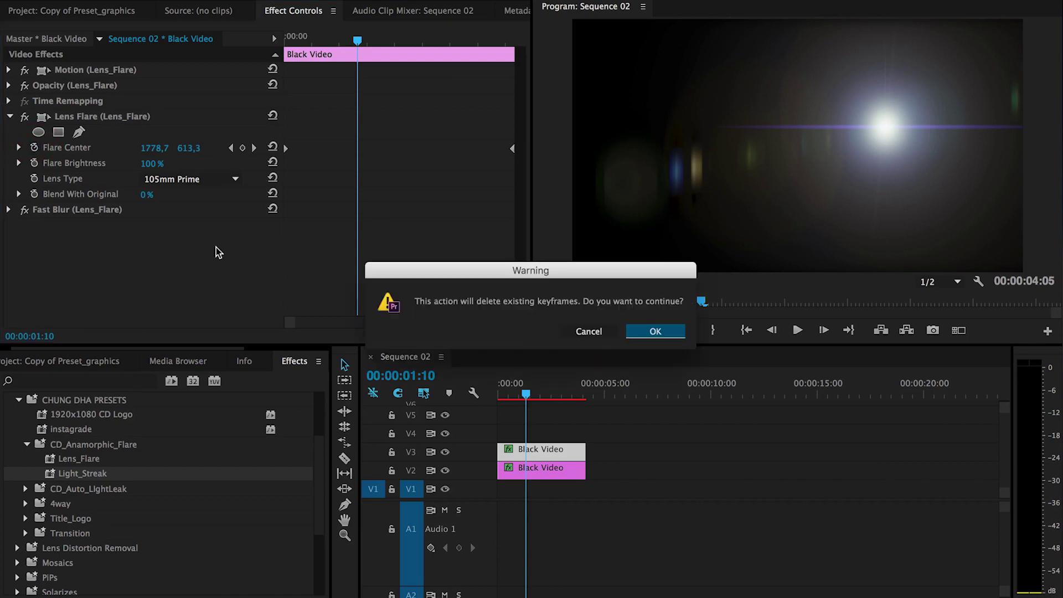
{"action": "left_click", "coordinate": [667, 331]}
Remove the light streak's Position keyframes, leaving it fixed at 1778,7 / 613,3.
{"action": "left_click", "coordinate": [560, 451]}
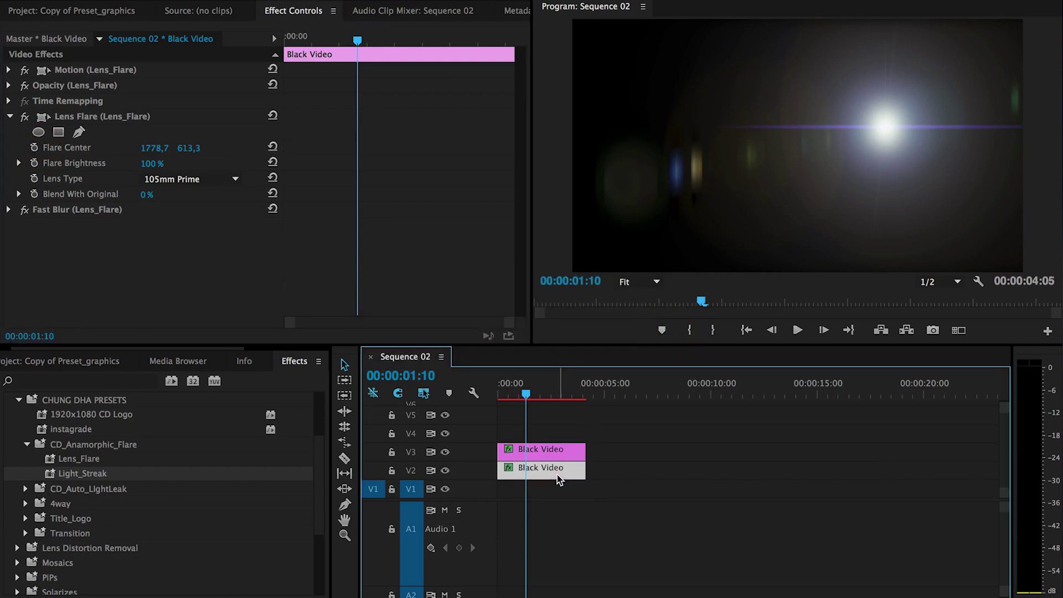
{"action": "left_click", "coordinate": [9, 70]}
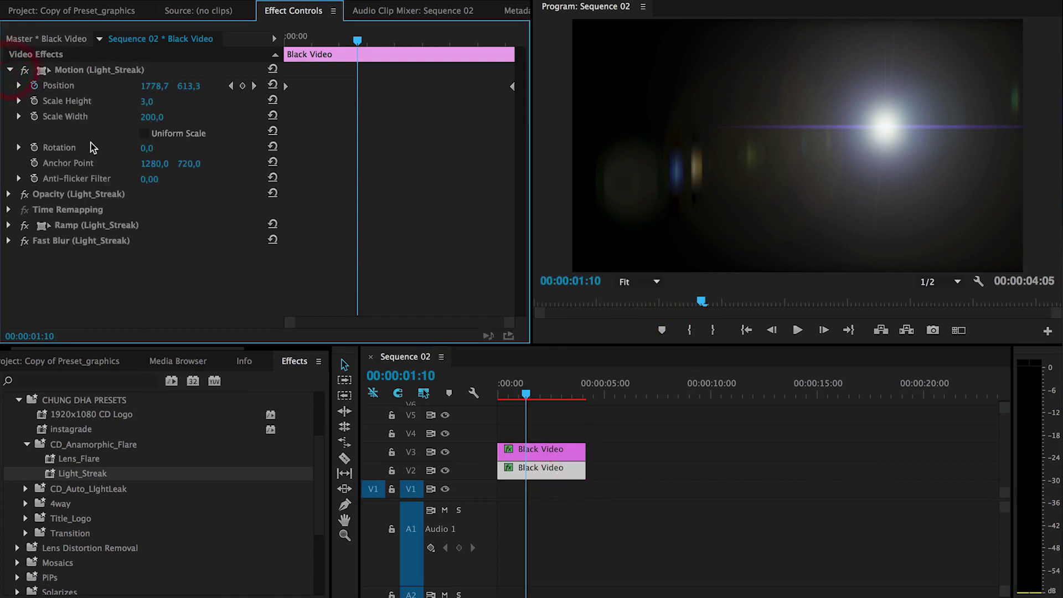
{"action": "left_click", "coordinate": [35, 85]}
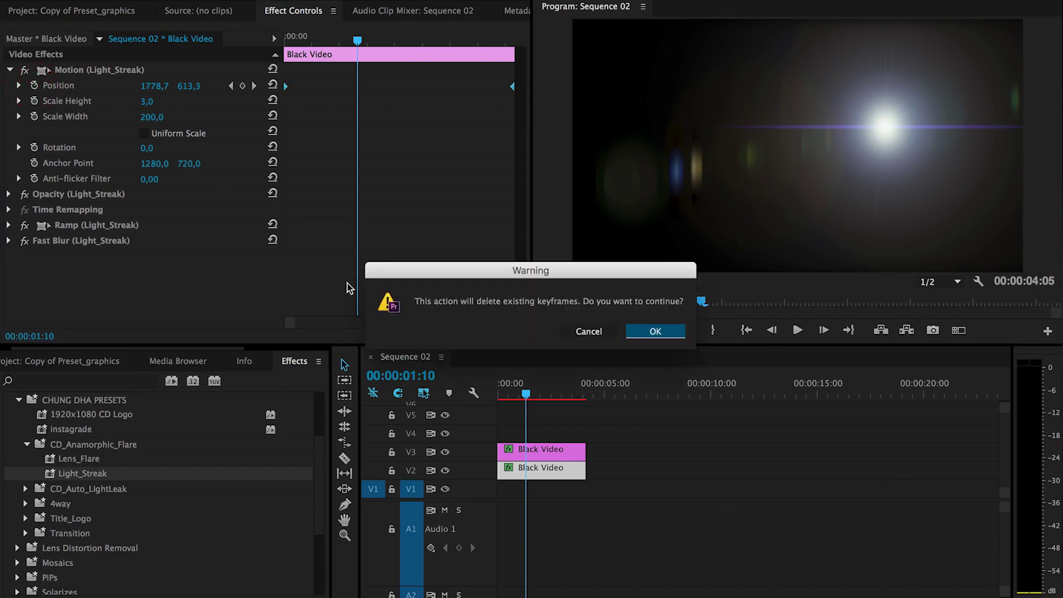
{"action": "left_click", "coordinate": [664, 327]}
{"action": "mouse_move", "coordinate": [541, 387]}
{"action": "left_mouse_down"}
{"action": "mouse_move", "coordinate": [596, 393]}
{"action": "mouse_move", "coordinate": [503, 396]}
{"action": "mouse_move", "coordinate": [543, 400]}
{"action": "mouse_move", "coordinate": [530, 392]}
{"action": "left_mouse_up"}
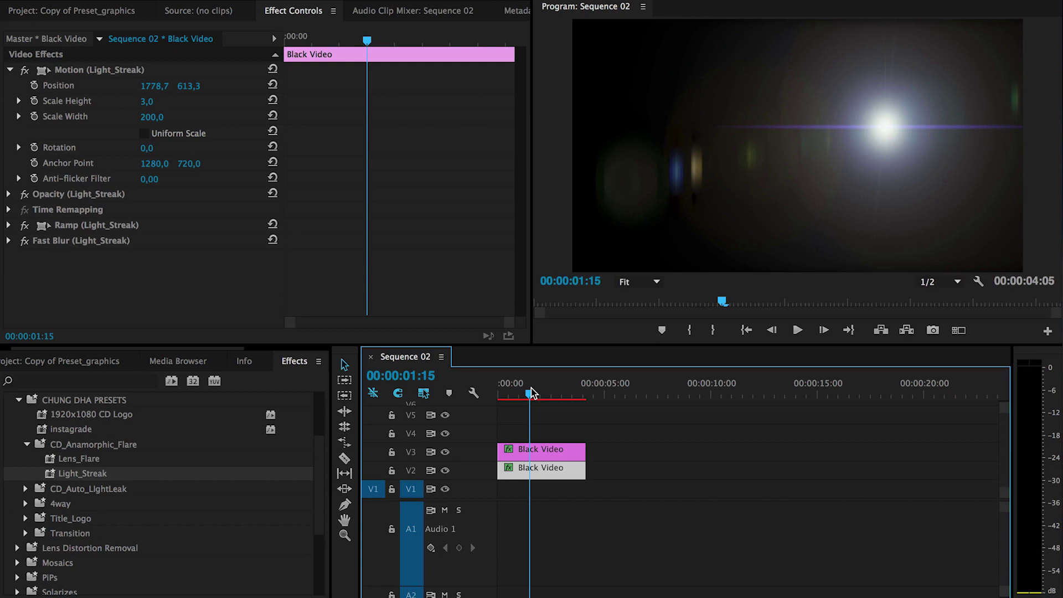
Scrub the sequence to preview the flares over the IMG_9151-Recovered car photo.
{"action": "mouse_move", "coordinate": [531, 393]}
{"action": "left_mouse_down"}
{"action": "mouse_move", "coordinate": [574, 393]}
{"action": "mouse_move", "coordinate": [529, 393]}
{"action": "left_mouse_up"}
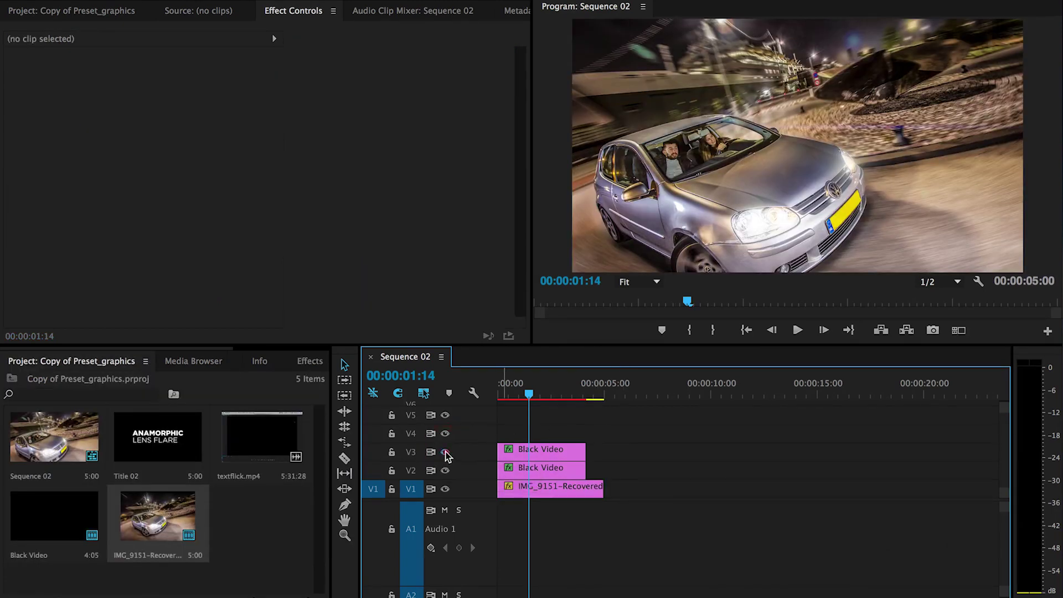
Show the V3 flare track again and move the car photo down to Position 1280,0 / 920,0.
{"action": "left_click", "coordinate": [444, 451]}
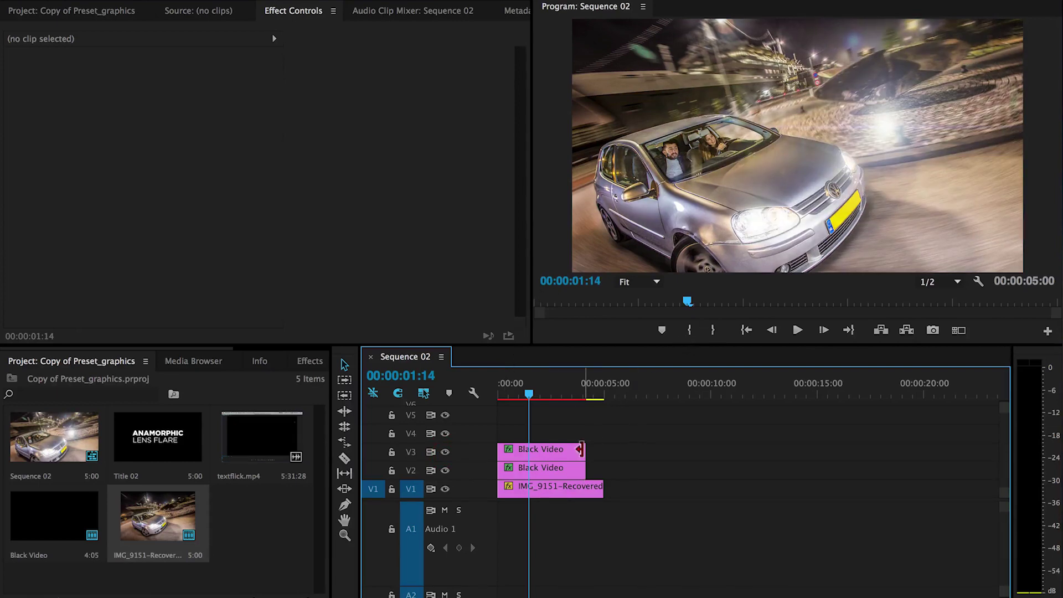
{"action": "left_click", "coordinate": [562, 450]}
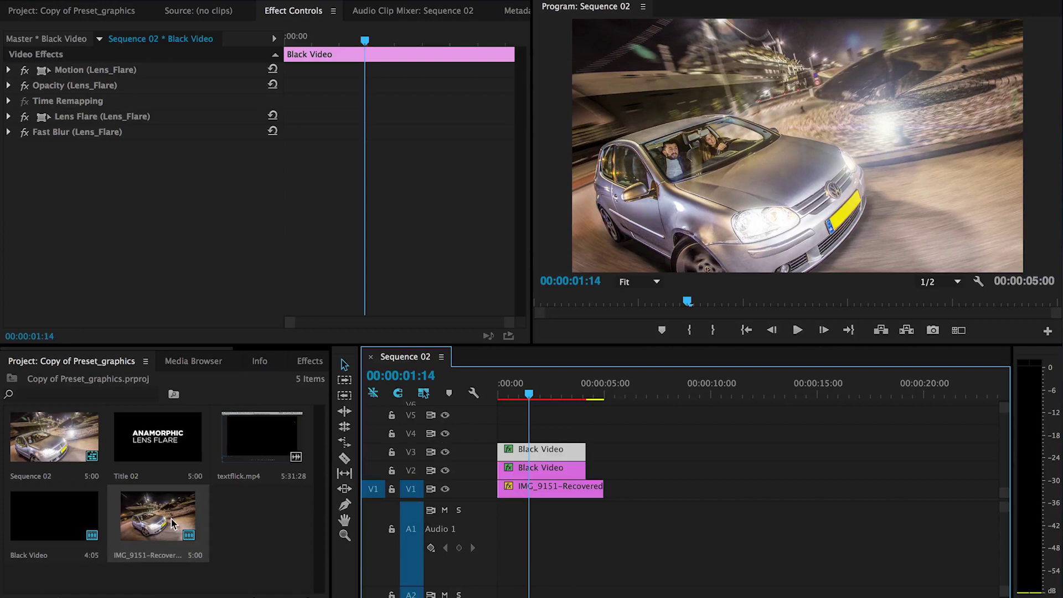
{"action": "left_click", "coordinate": [533, 487]}
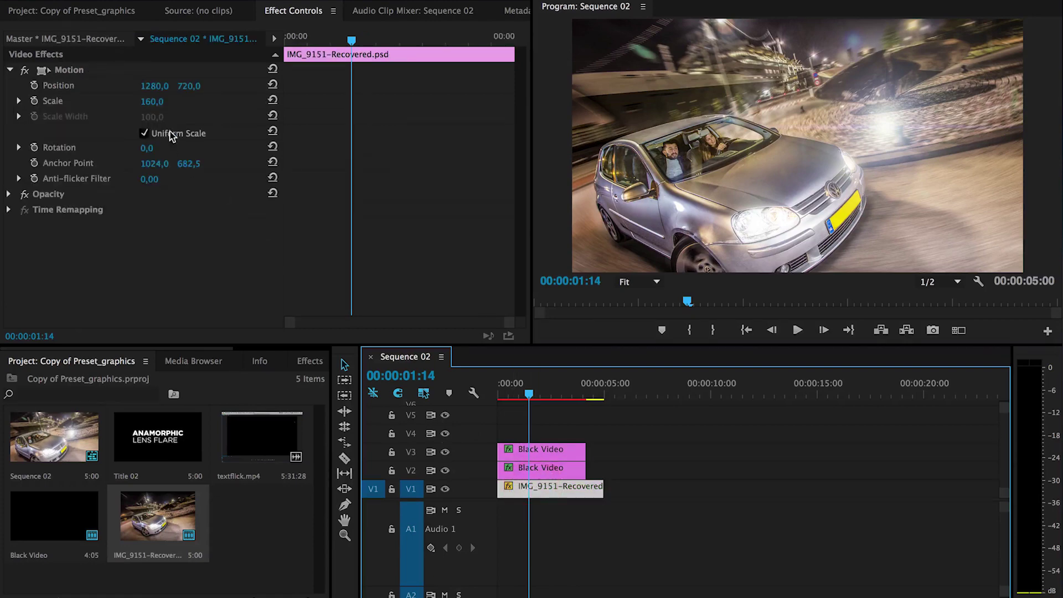
{"action": "left_click_drag", "start_coordinate": [184, 84], "coordinate": [295, 85]}
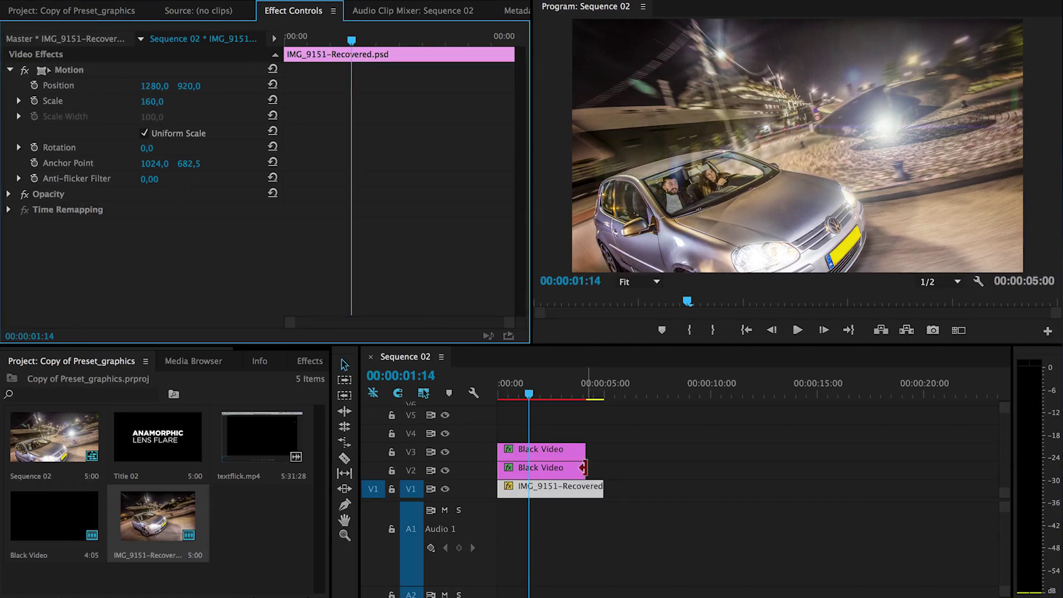
{"action": "left_click", "coordinate": [545, 476]}
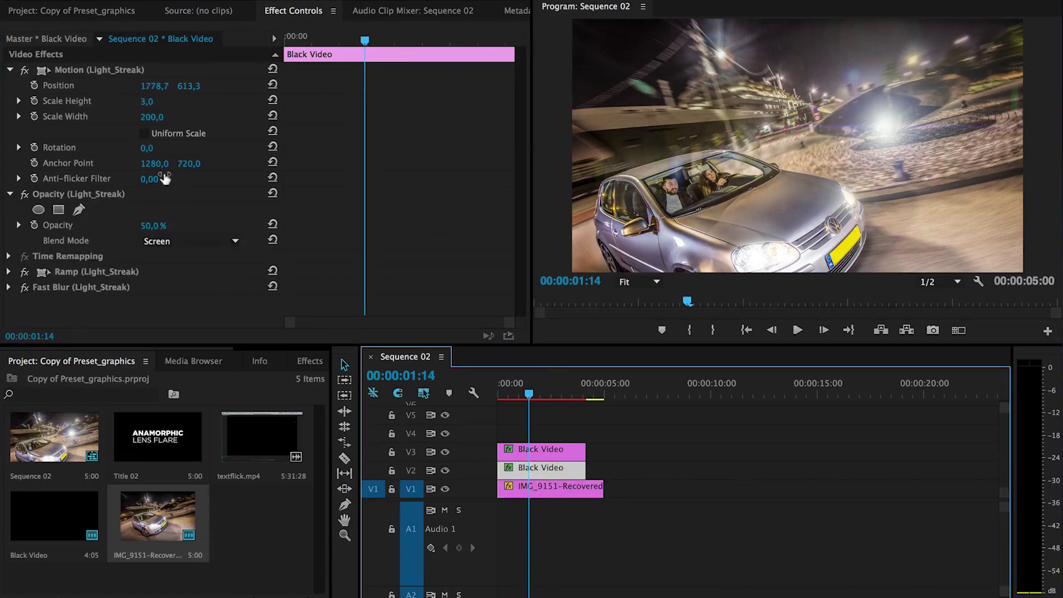
Drag the Flare Center onto the street light, settling at 835,1 / 205,7.
{"action": "left_click", "coordinate": [545, 447]}
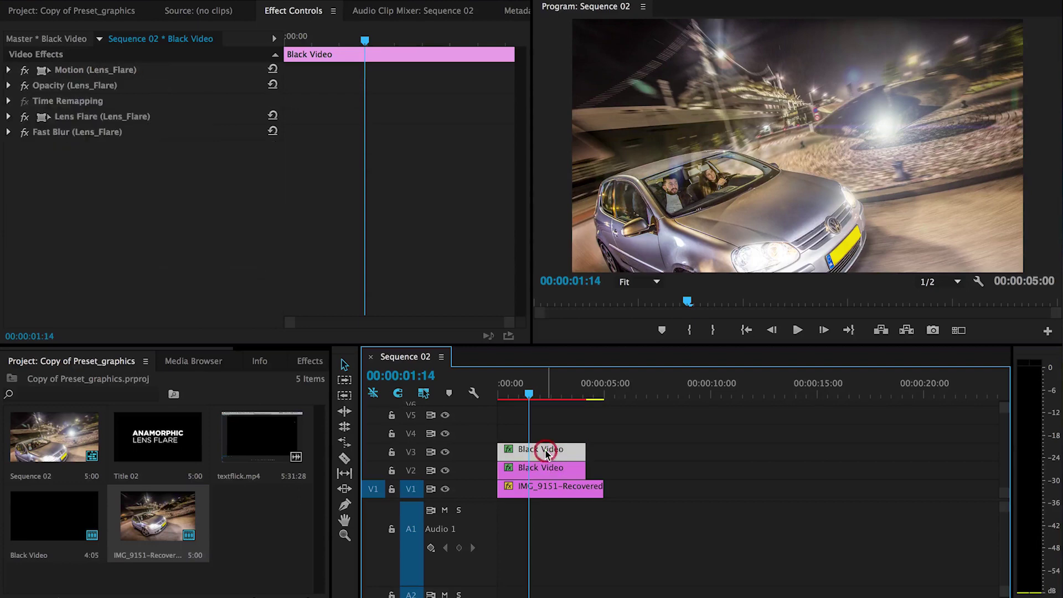
{"action": "left_click", "coordinate": [9, 116]}
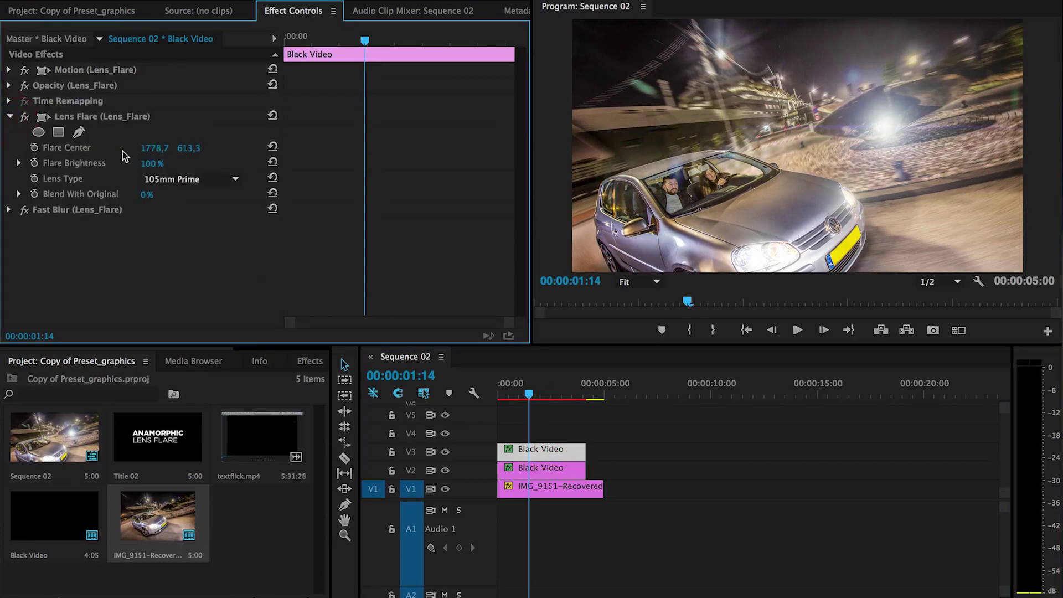
{"action": "left_click", "coordinate": [91, 119]}
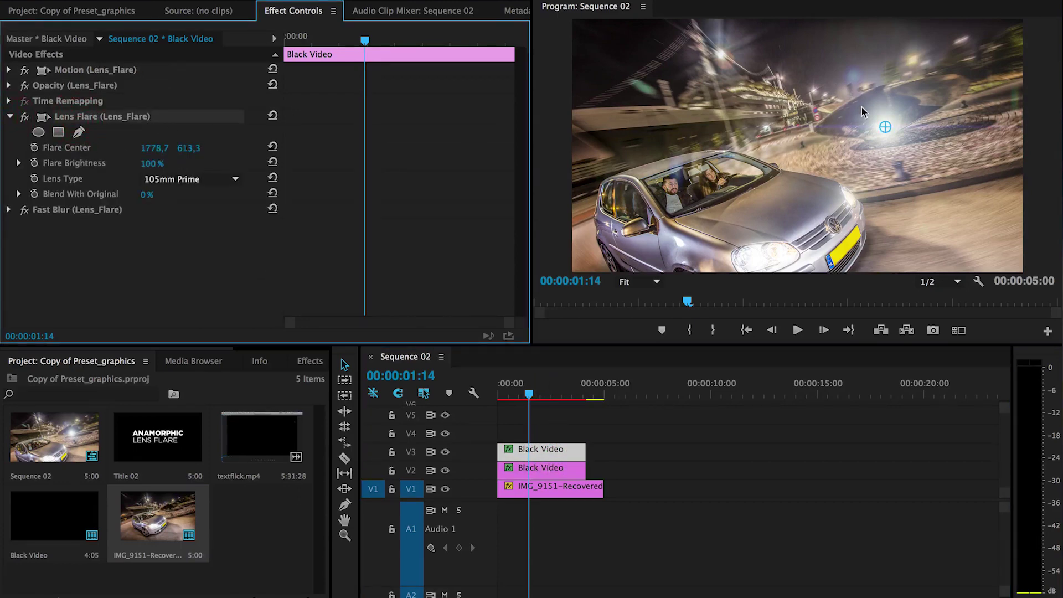
{"action": "left_click_drag", "start_coordinate": [884, 127], "coordinate": [718, 57]}
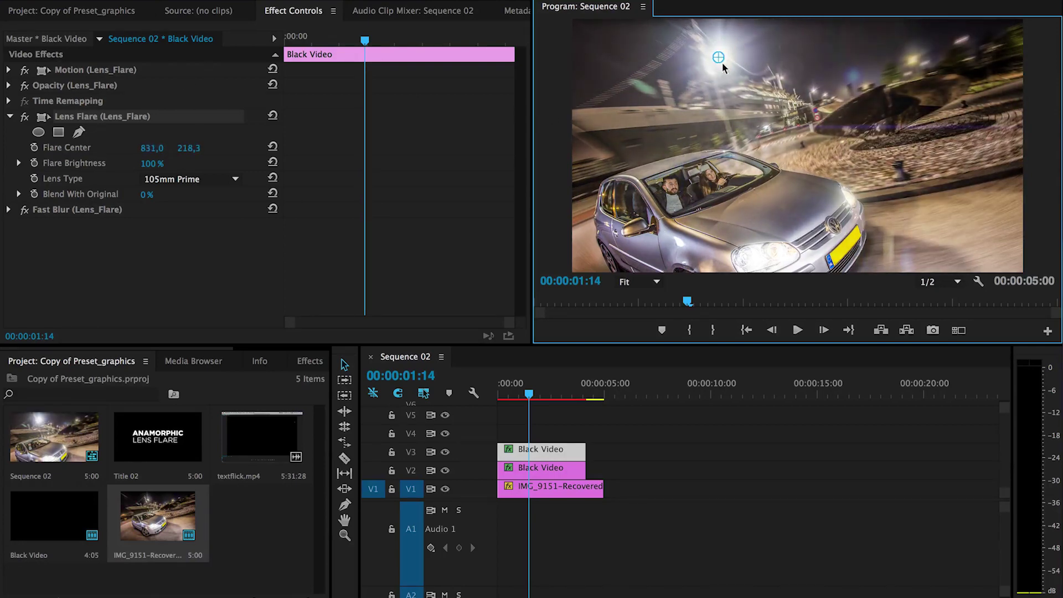
{"action": "mouse_move", "coordinate": [725, 58]}
{"action": "left_mouse_down"}
{"action": "mouse_move", "coordinate": [785, 64]}
{"action": "mouse_move", "coordinate": [835, 138]}
{"action": "mouse_move", "coordinate": [719, 55]}
{"action": "left_mouse_up"}
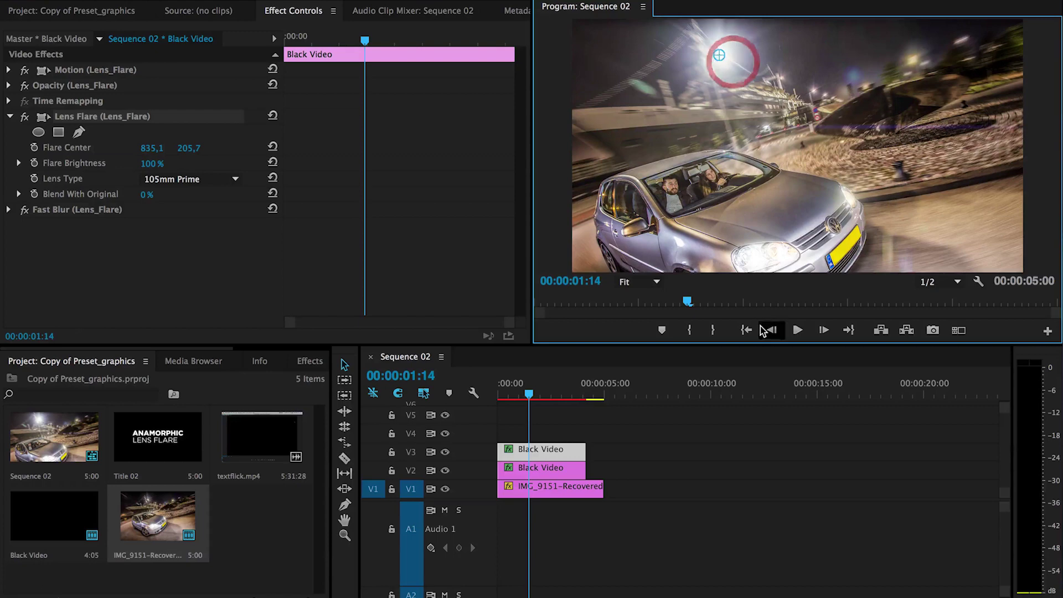
Drag the light streak onto the street lamp at Position 833,1 / 197,3, then deselect.
{"action": "left_click", "coordinate": [548, 469]}
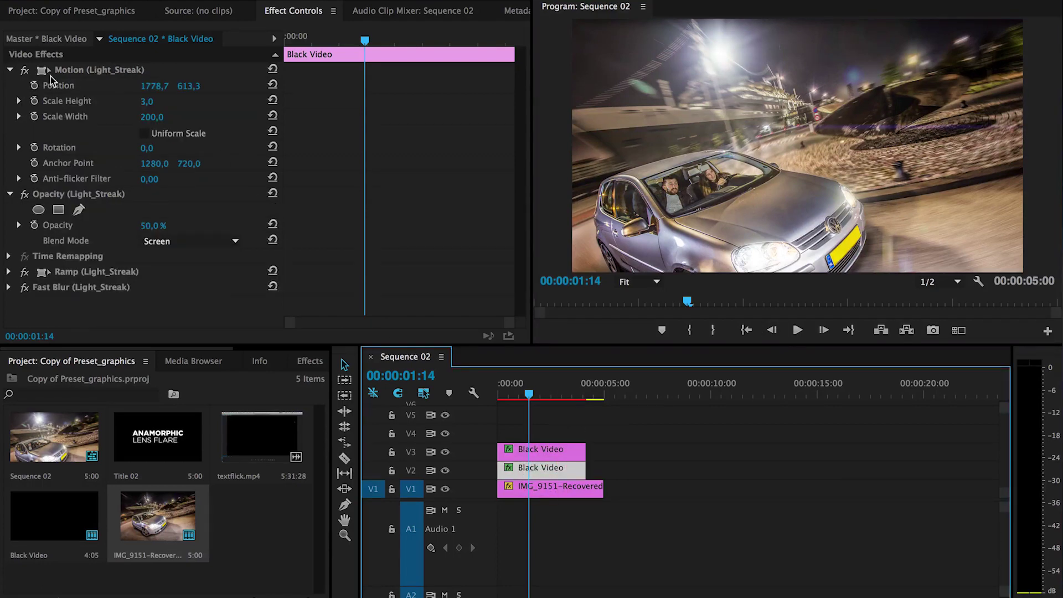
{"action": "left_click", "coordinate": [65, 75]}
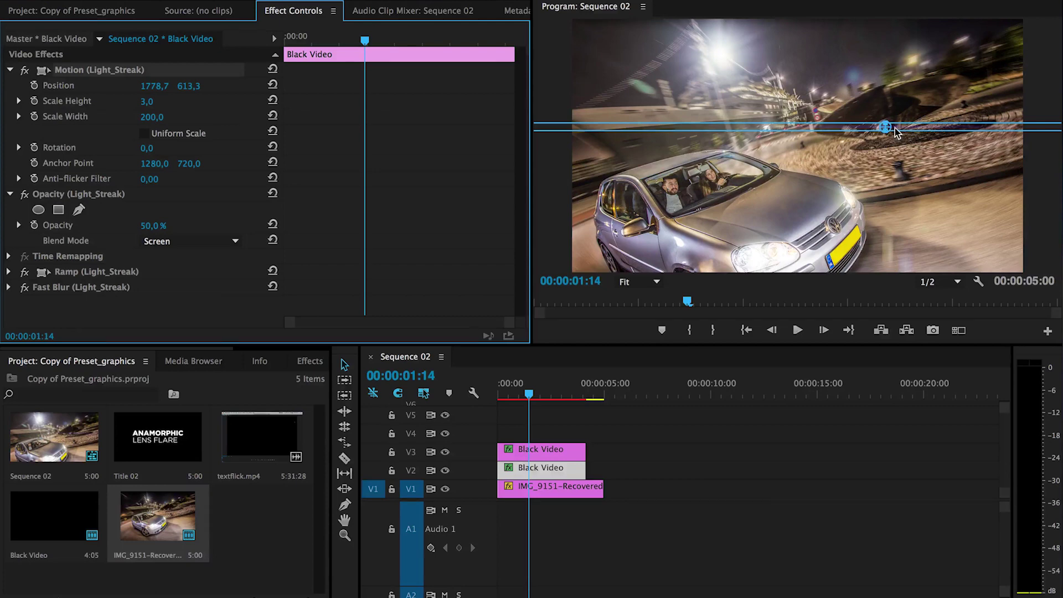
{"action": "left_click_drag", "start_coordinate": [895, 128], "coordinate": [719, 53]}
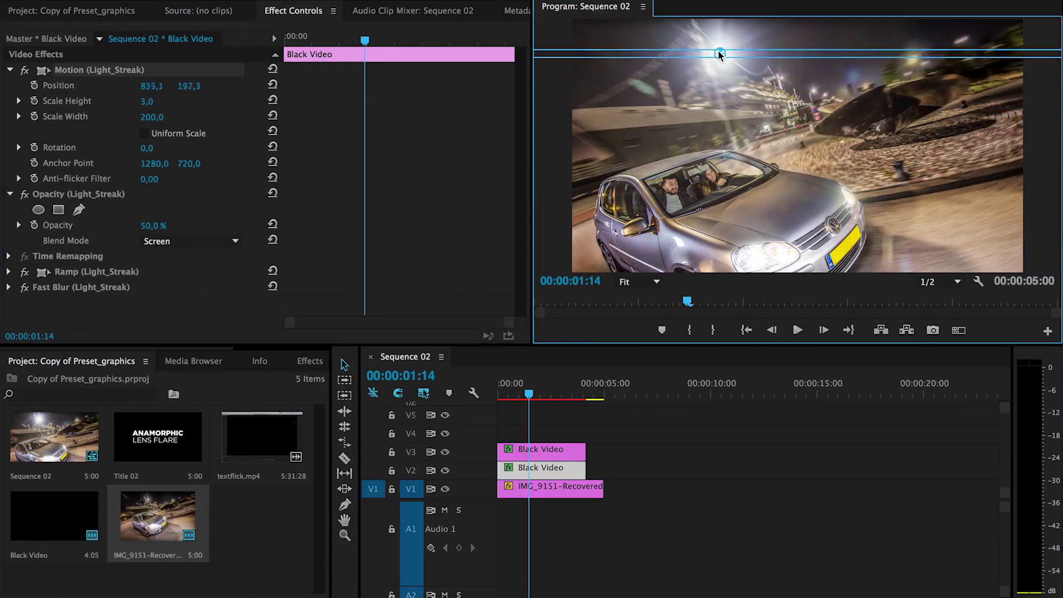
{"action": "left_click", "coordinate": [762, 431]}
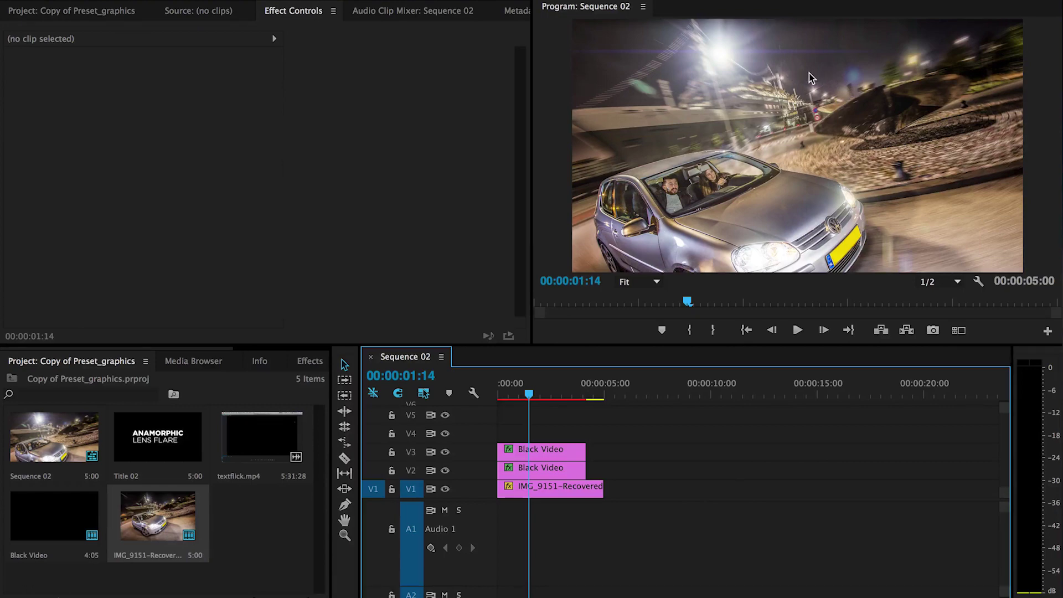
Select the V3 Black Video clip to show its Lens Flare settings: Flare Center 835,1 / 205,7, 105mm Prime.
{"action": "left_click", "coordinate": [550, 449]}
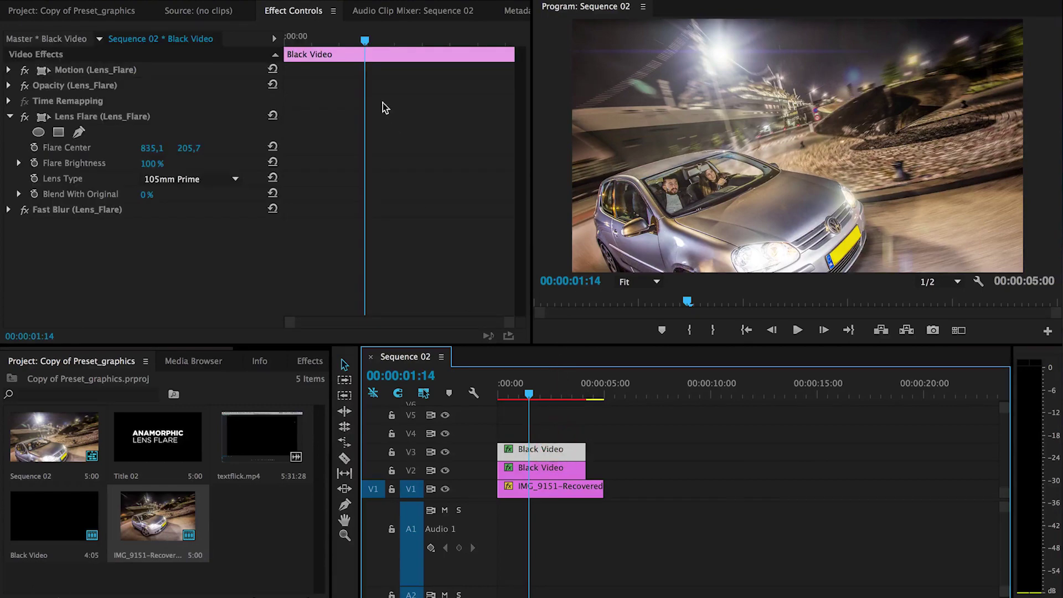